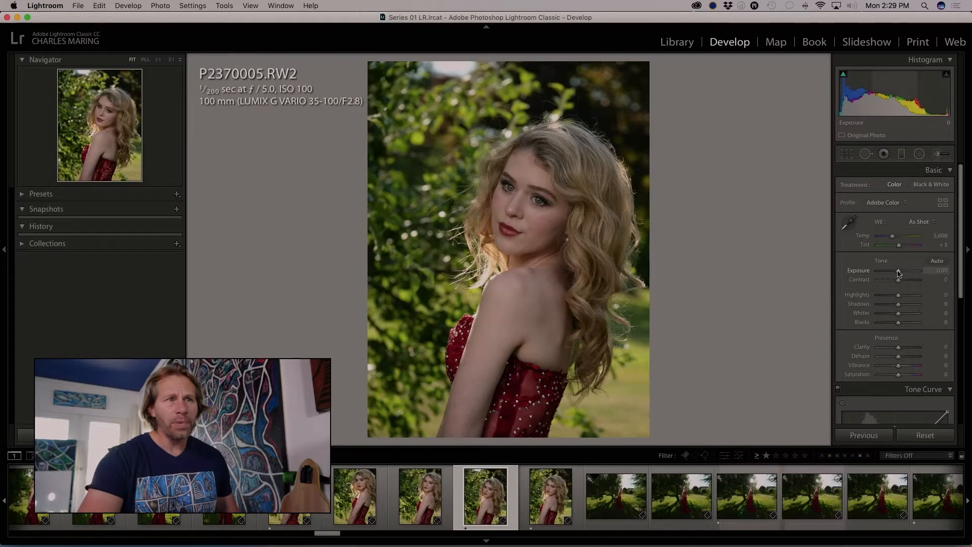
Step: Raise the portrait's Contrast to +36 and its Exposure to +0.85
left_click_drag(898, 273, 902, 273)
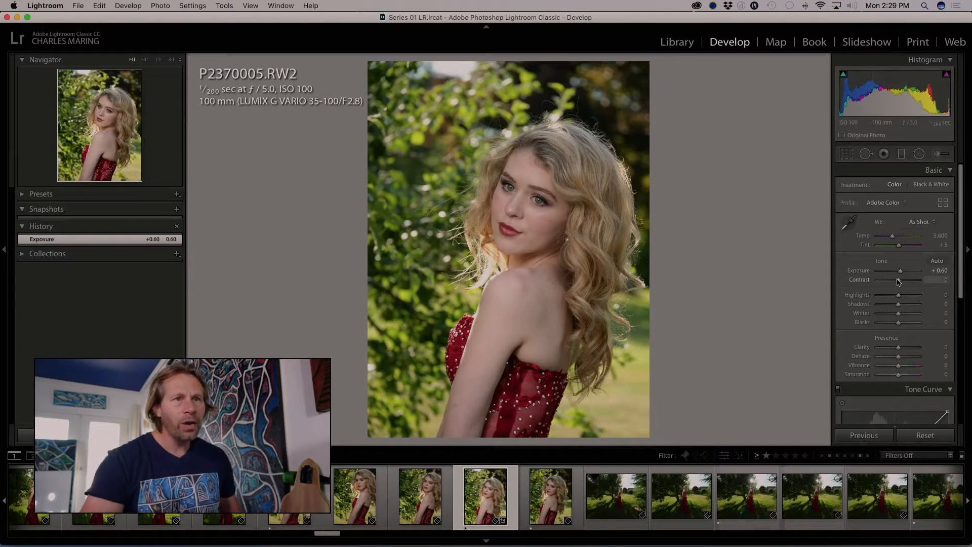
left_click_drag(899, 282, 906, 282)
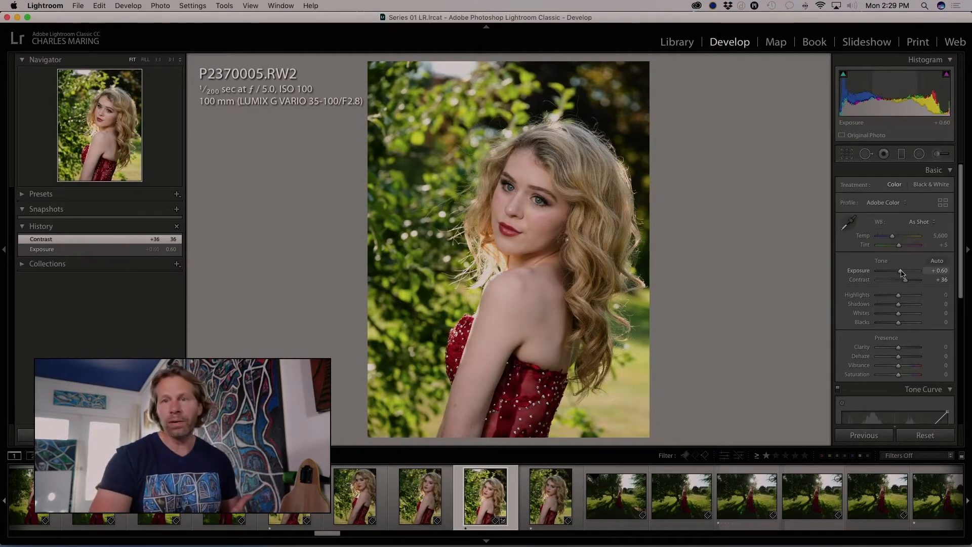
left_click_drag(902, 272, 904, 273)
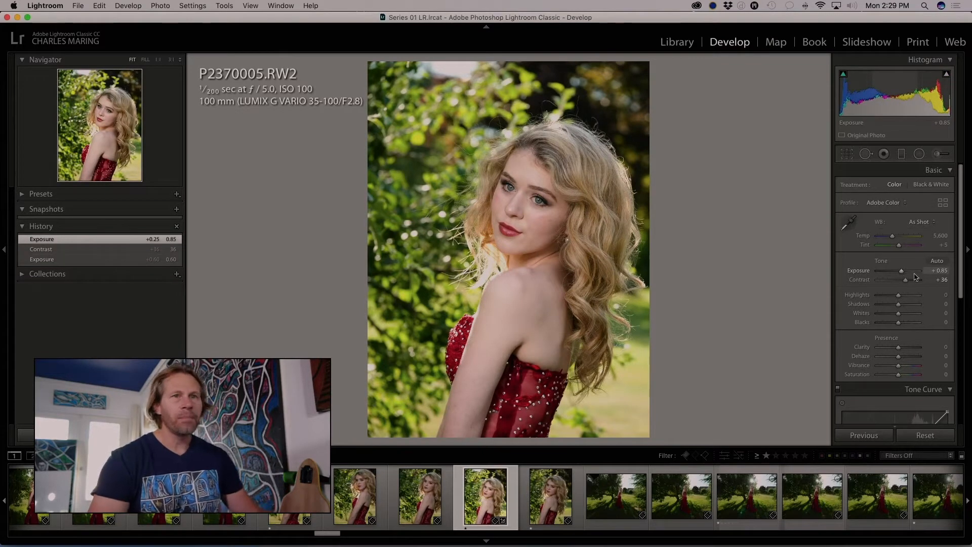
Step: Reset the photo's Exposure and Contrast to 0
left_click(940, 271)
type("0")
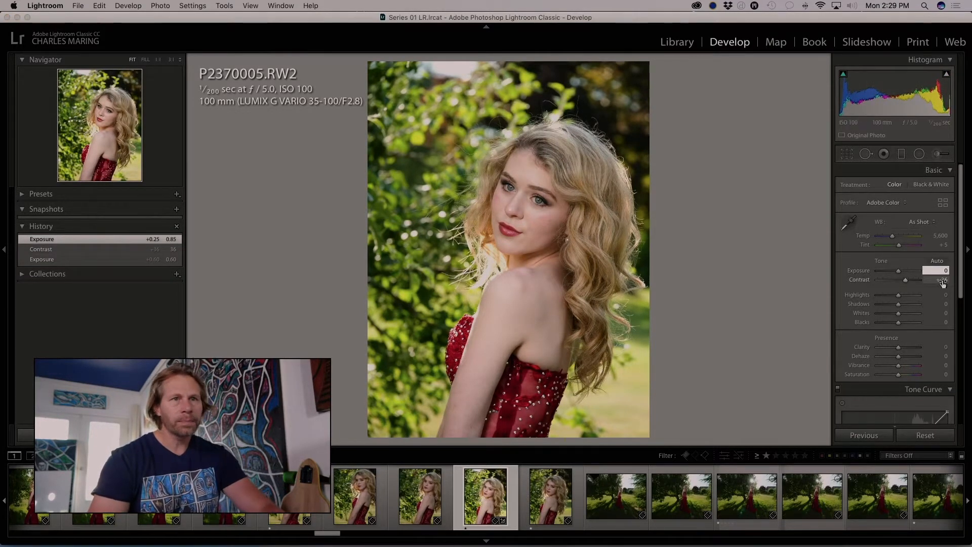
left_click(943, 280)
type("0")
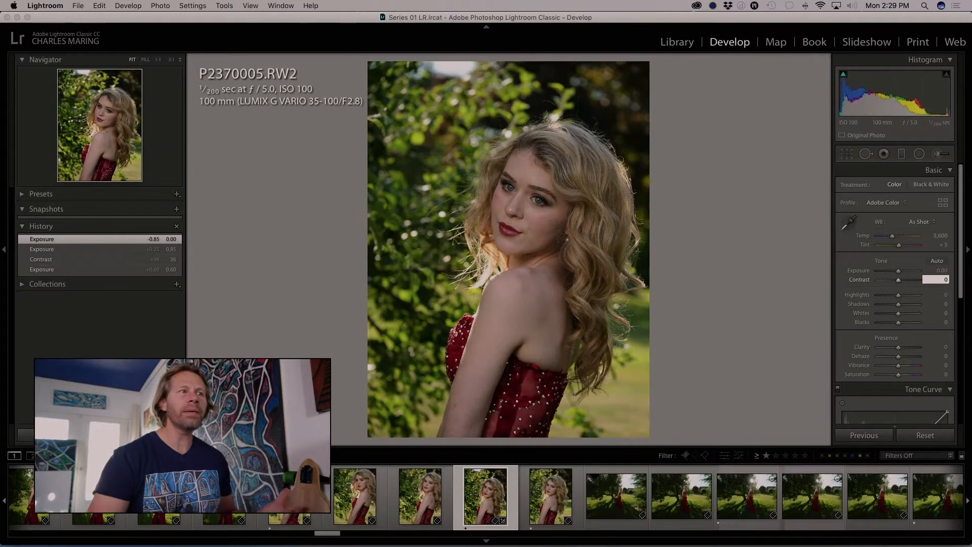
Step: Try brightening the RGB tone curve with a point raised to about 58.8 / 71.0 %, and undo it
scroll(940, 285, "down", 8)
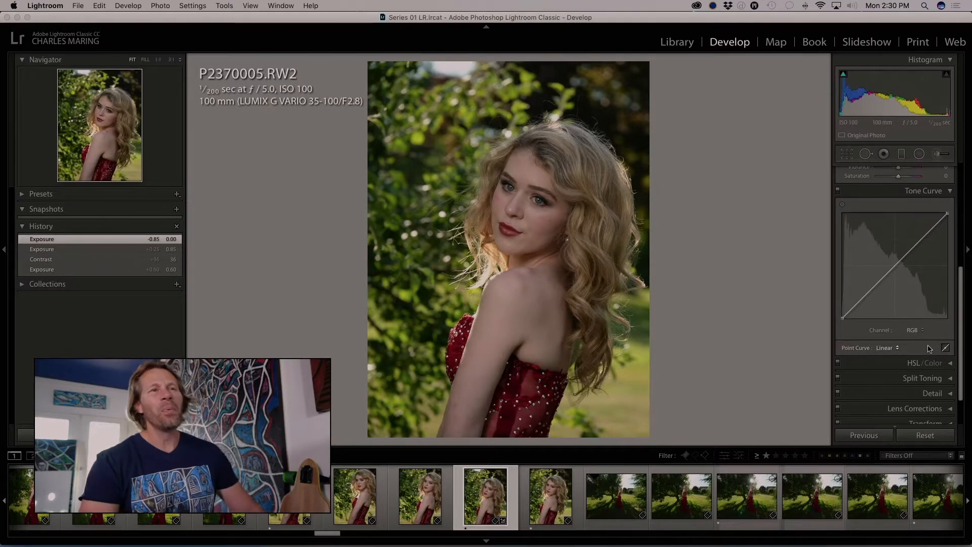
left_click(914, 248)
left_click_drag(914, 248, 905, 244)
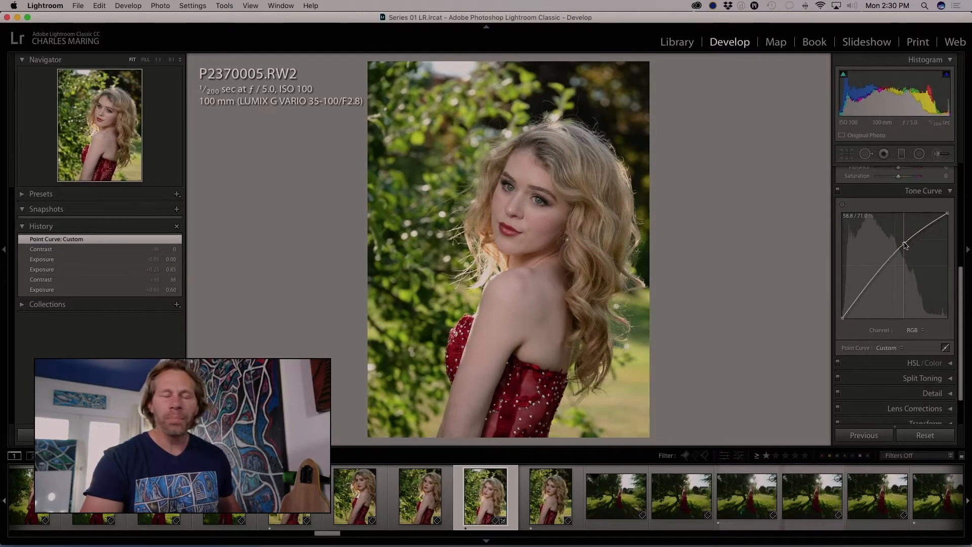
key("super+z")
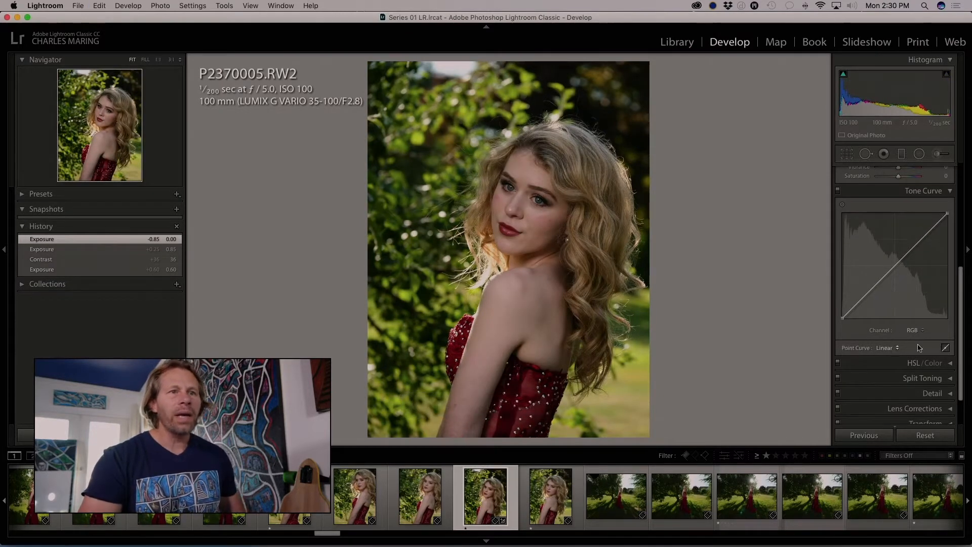
Step: Apply the Medium Contrast point curve, then raise its midtone point and its highlight point to about 69.4 / 80.0 %
left_click(890, 350)
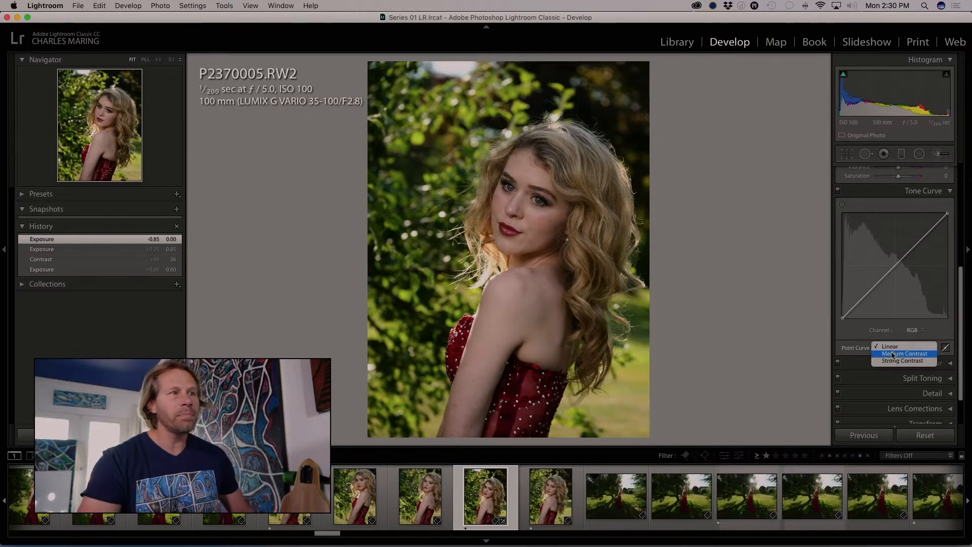
left_click(892, 356)
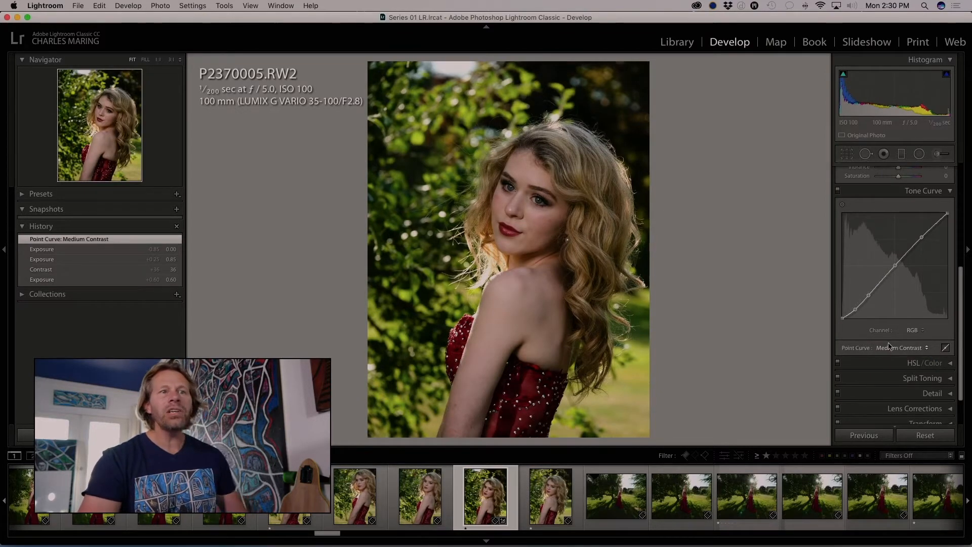
left_click(896, 267)
mouse_move(897, 267)
left_mouse_down()
mouse_move(894, 253)
mouse_move(892, 267)
left_mouse_up()
left_click_drag(923, 237, 918, 236)
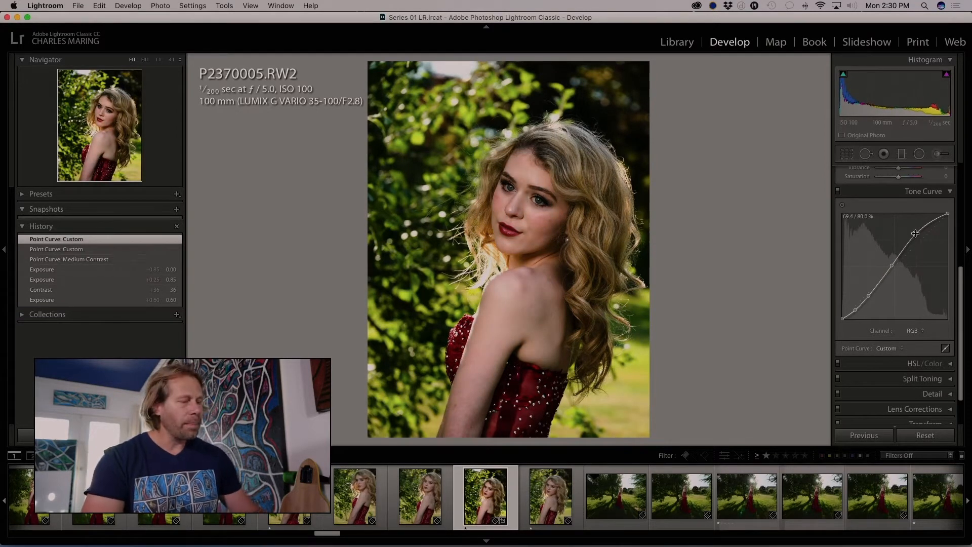
Step: Undo both custom curve edits and the Medium Contrast point curve
key("super+z")
key("super+z")
key("super+z")
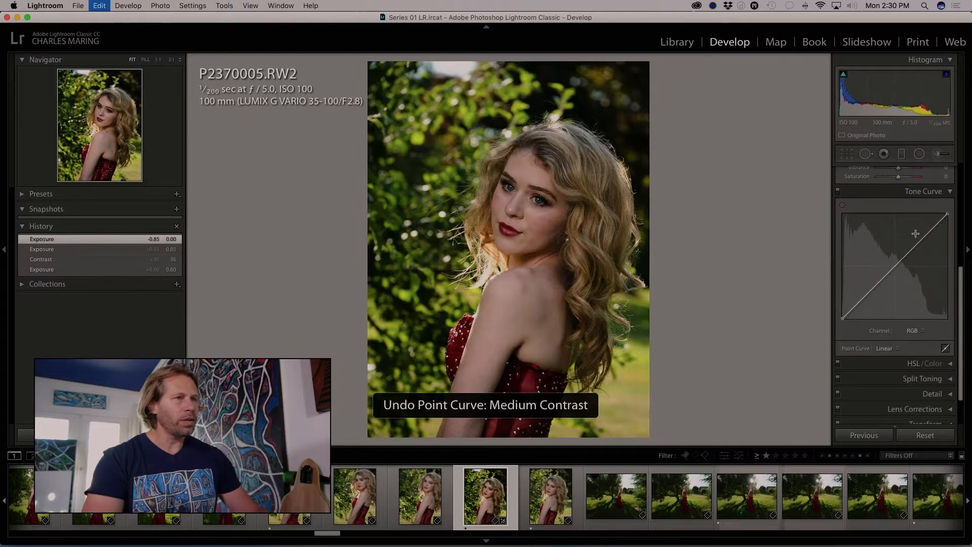
Step: Apply the Strong Contrast point curve and pull its midtone and highlight points upward
left_click(886, 348)
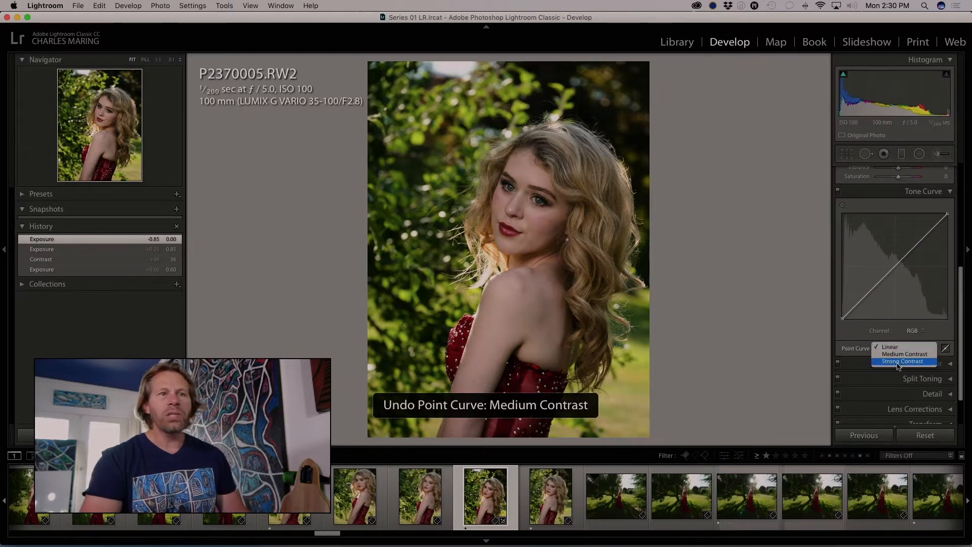
left_click(899, 361)
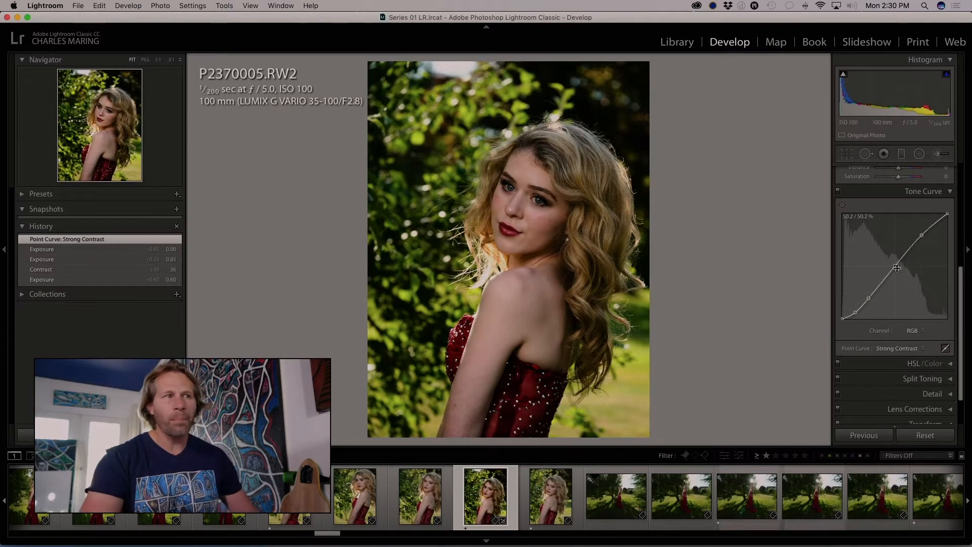
left_click_drag(895, 266, 917, 231)
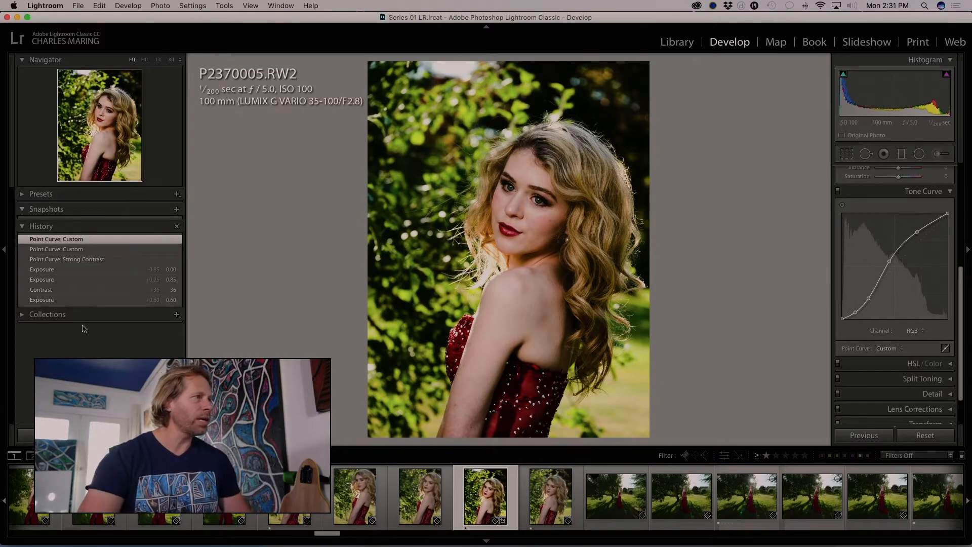
Step: Revert the photo to its first recorded Exposure edit and reset Exposure to 0
left_click(140, 300)
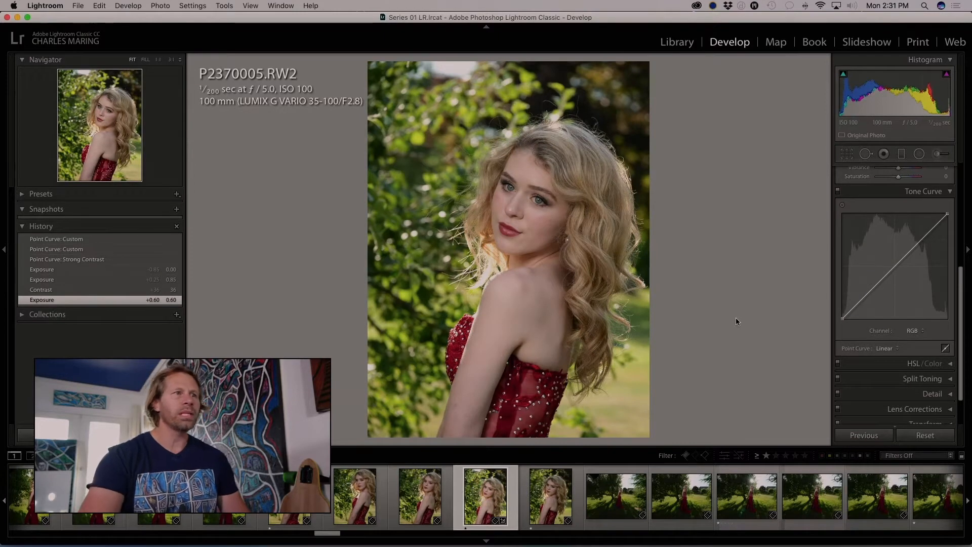
scroll(970, 306, "up", 8)
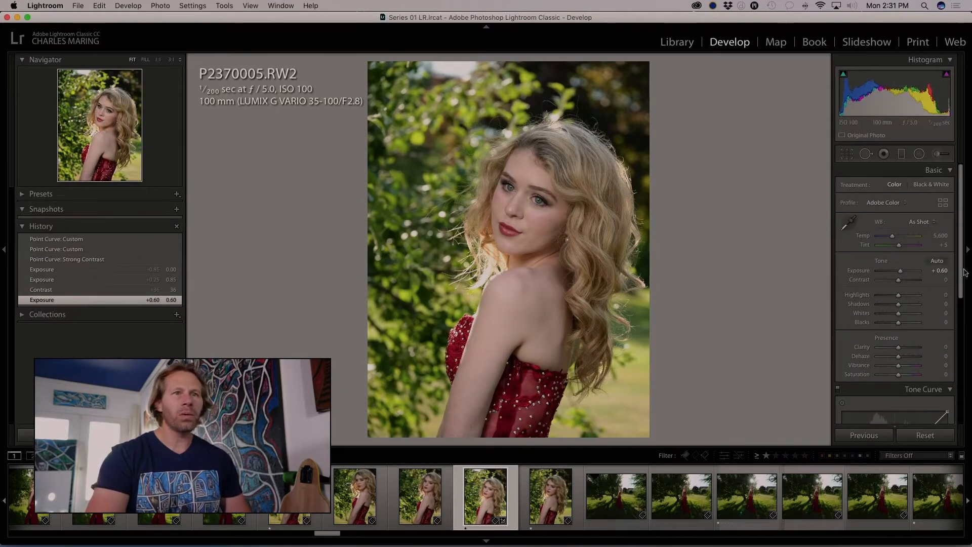
left_click(945, 270)
type("0")
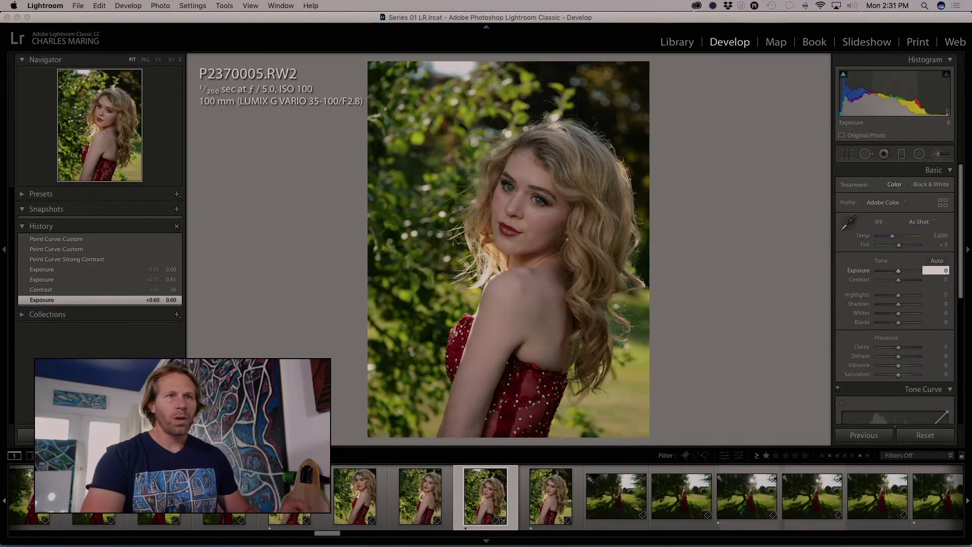
key("Return")
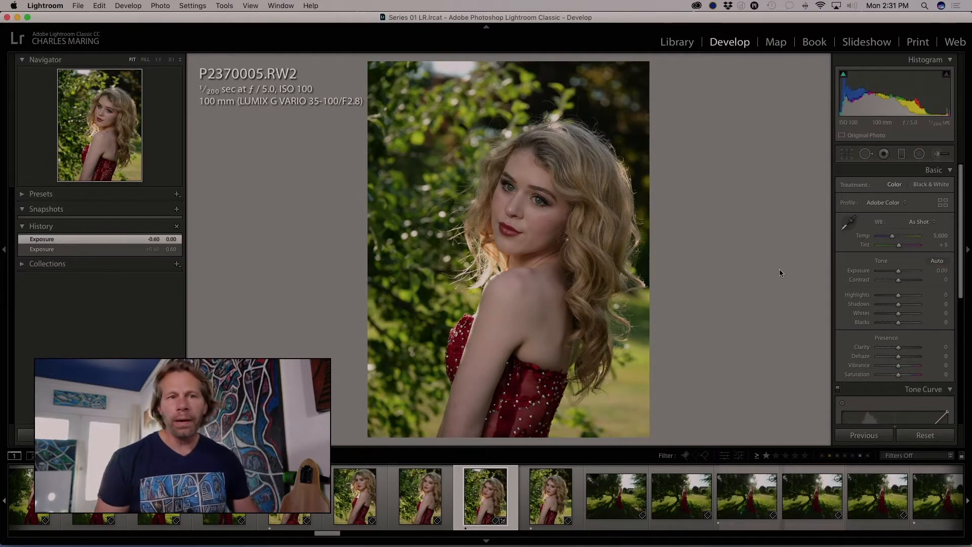
Step: Switch the tone curve to region sliders, try Highlights at +32, and reset it to 0
scroll(891, 349, "down", 6)
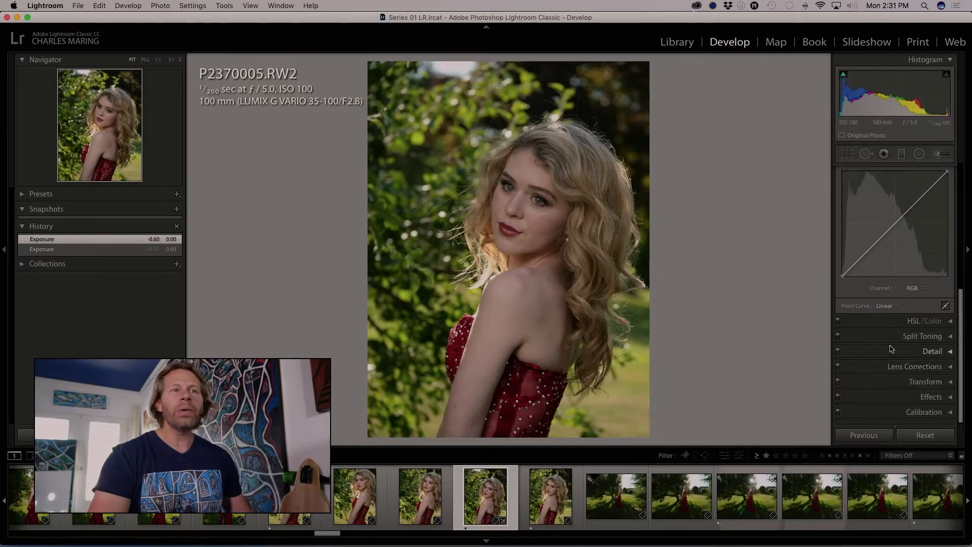
scroll(892, 348, "up", 3)
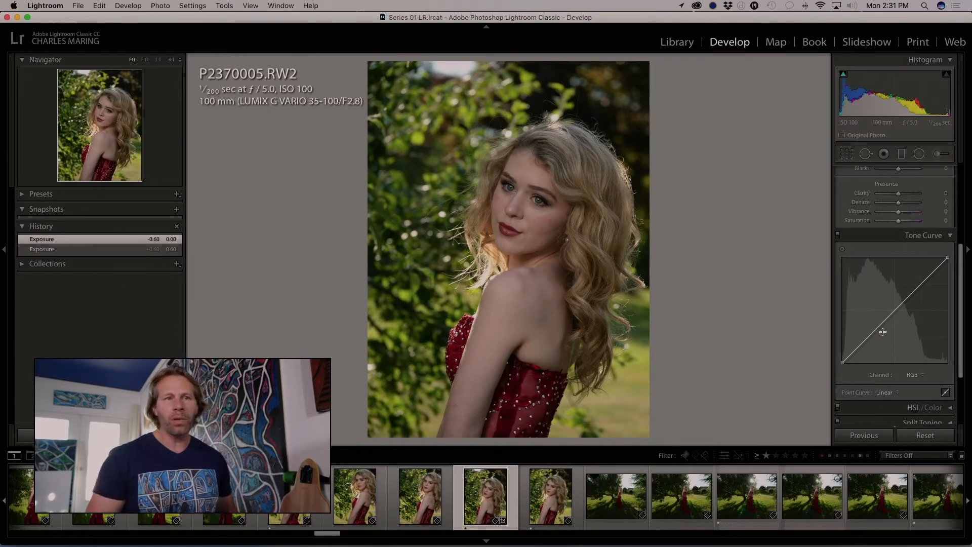
left_click(945, 393)
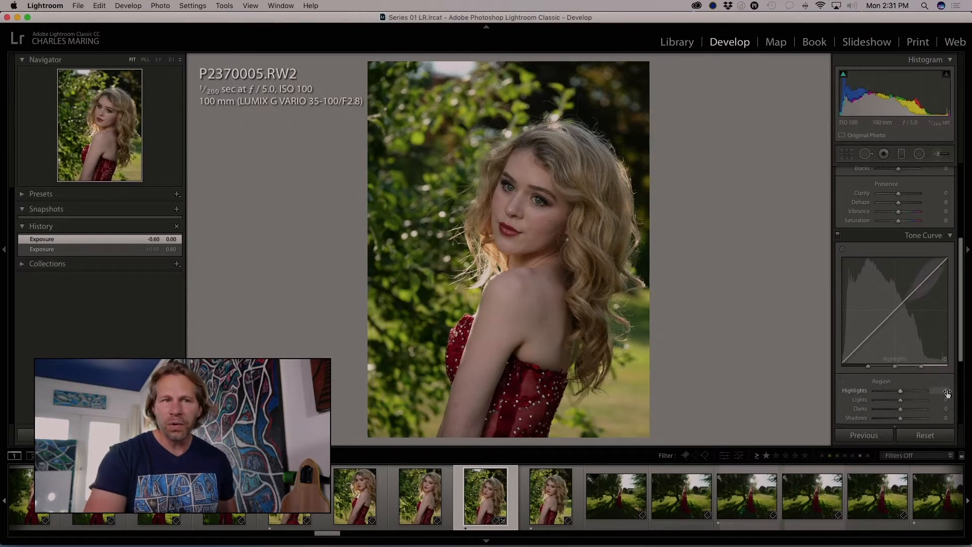
scroll(947, 393, "down", 2)
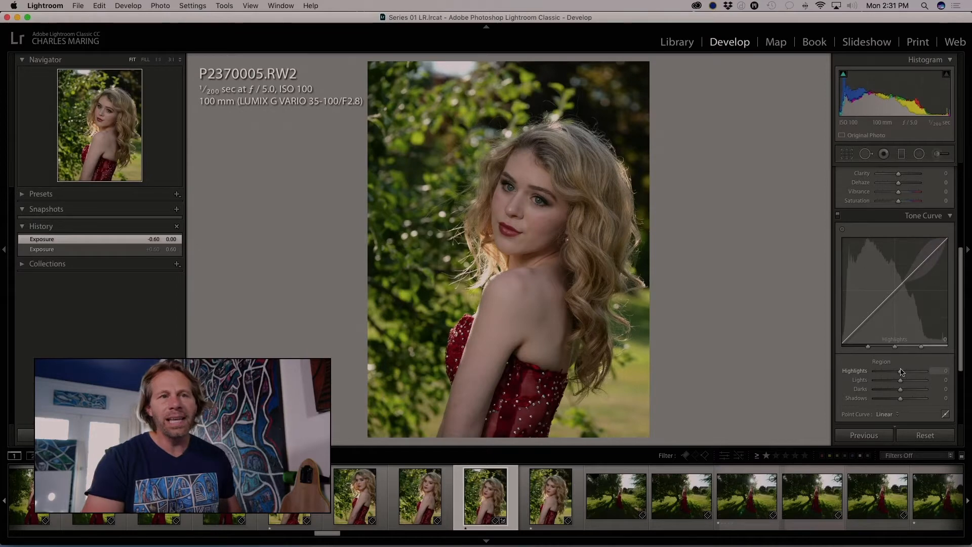
left_click_drag(901, 372, 909, 374)
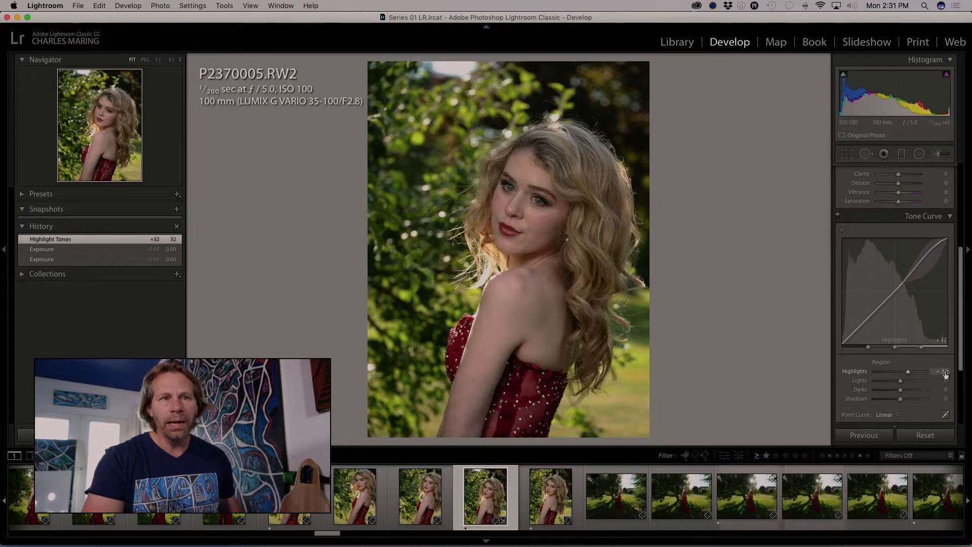
left_click(941, 373)
key("Return")
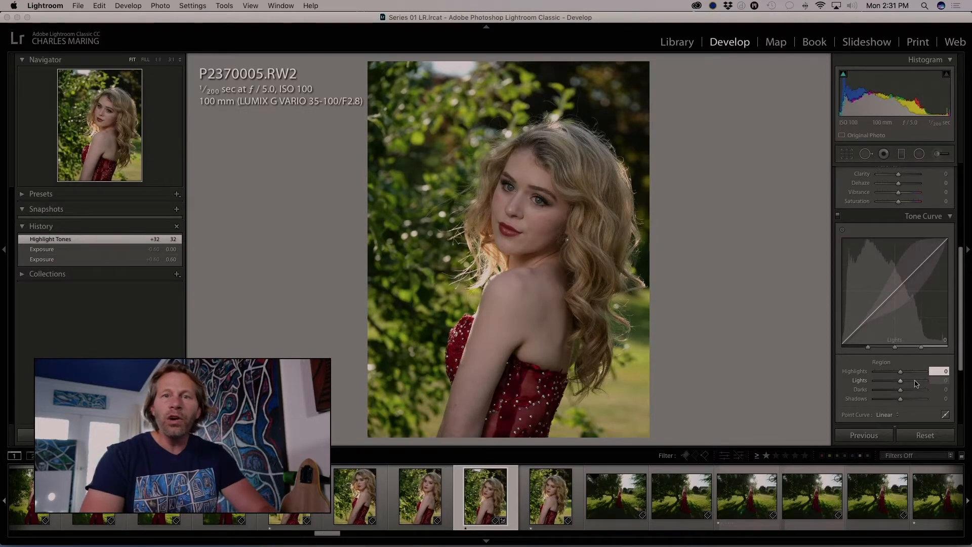
Step: Try raising the tone curve's Lights region to +45, and reset it to 0
left_click_drag(902, 383, 913, 383)
left_click(941, 381)
key("Return")
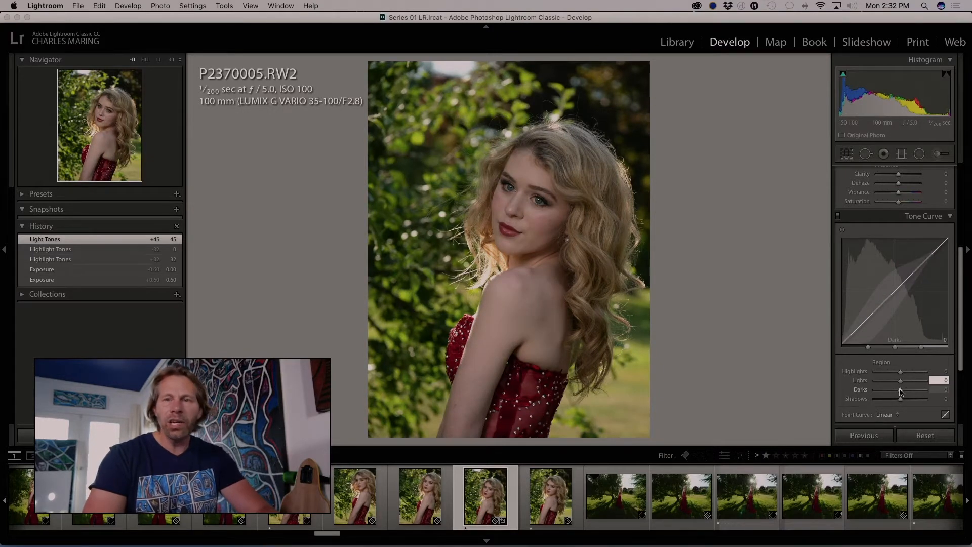
Step: Try lowering the tone curve's Darks region to -44, and reset it to 0
mouse_move(901, 391)
left_mouse_down()
mouse_move(911, 391)
mouse_move(890, 391)
left_mouse_up()
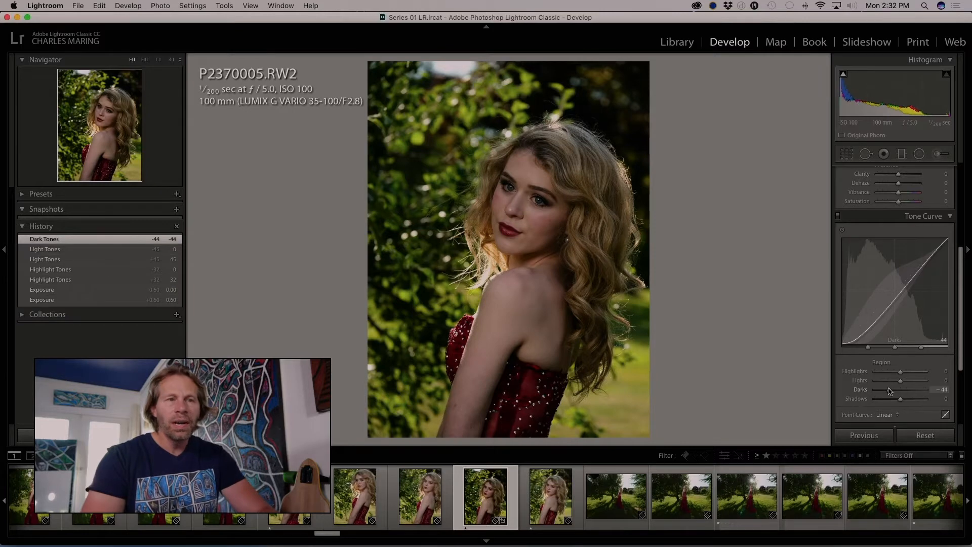
left_click(942, 390)
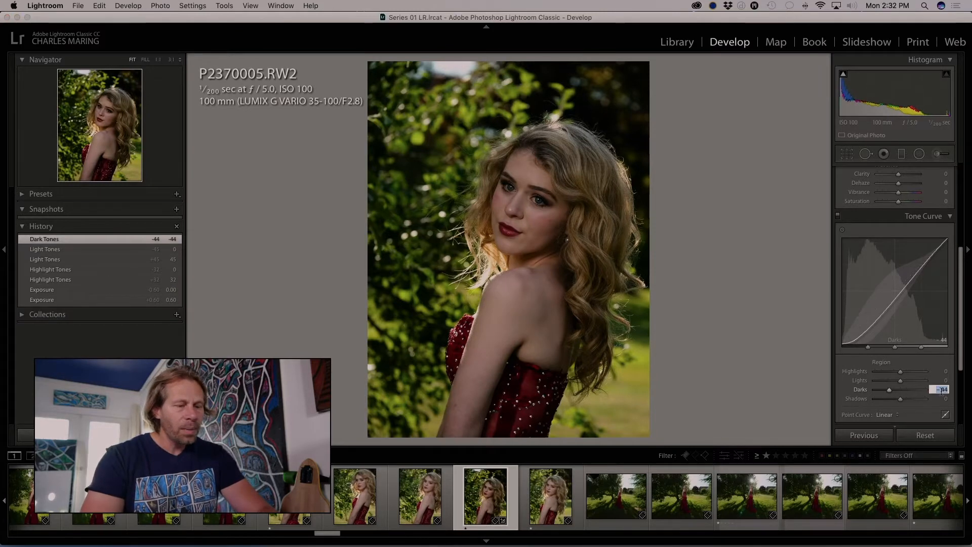
type("0")
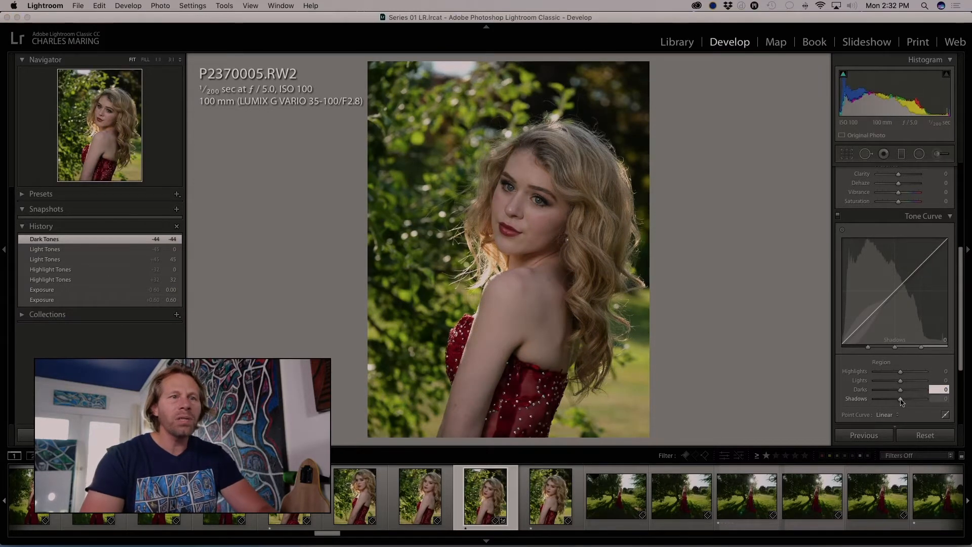
key("Return")
Step: Try shifting the tone curve's Shadows region both ways, ending at -21, and reset it to 0
left_click_drag(902, 402, 907, 402)
left_click_drag(910, 401, 901, 405)
left_click(942, 399)
type("0")
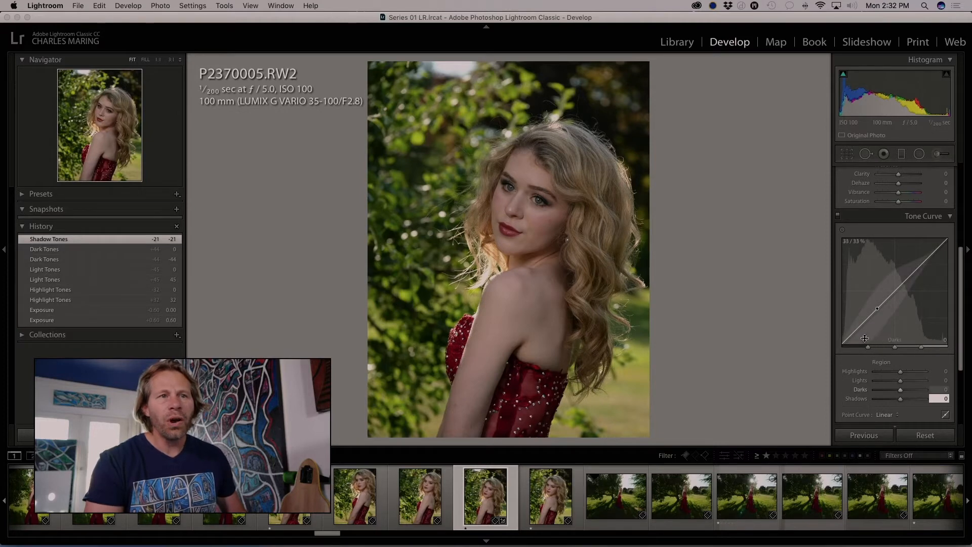
Step: Move the tone curve's highlight split to 90 and raise the Highlights region to +69
left_click(921, 349)
left_click_drag(921, 348, 937, 348)
left_click_drag(939, 247, 941, 243)
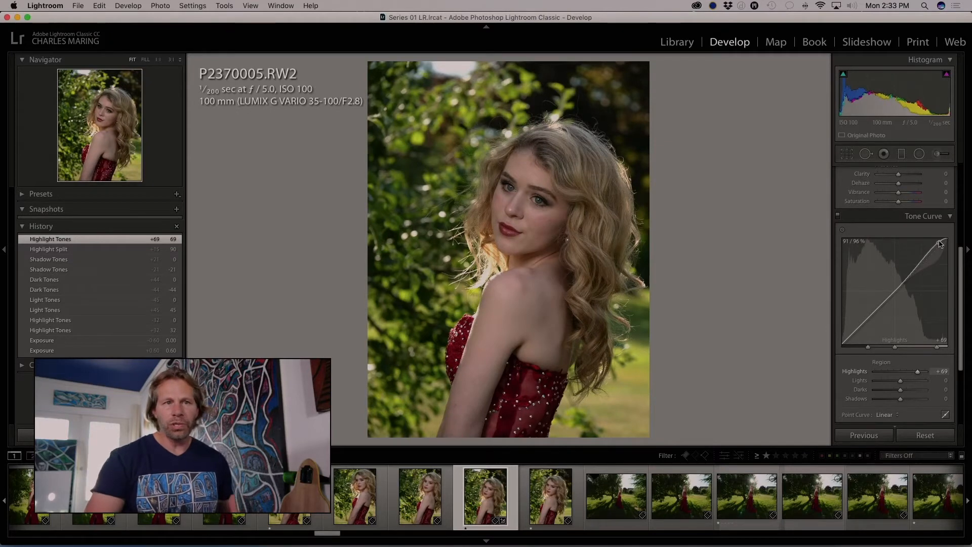
Step: Move the tone curve's highlight split back to 76 and reset the Highlights region to 0
left_click_drag(941, 353, 923, 349)
left_click(943, 372)
type("0")
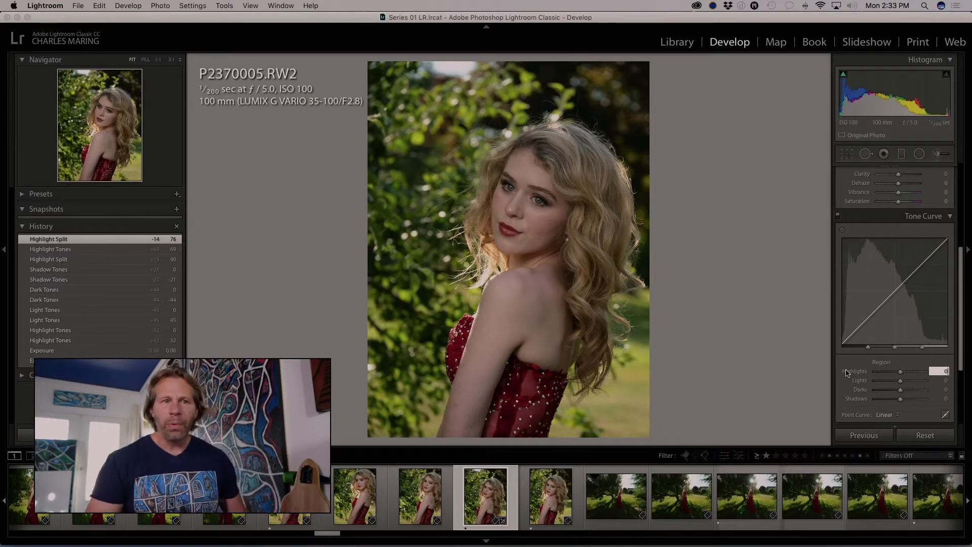
Step: Return to the point curve and shape an S-curve by raising the midtones and lowering the shadows to about 26.7 / 31.8 %
left_click(945, 415)
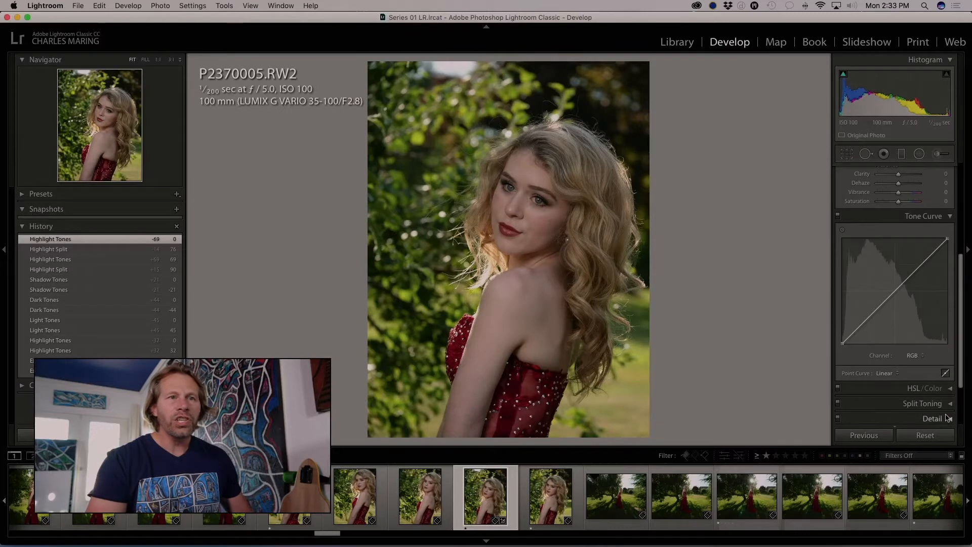
left_click(907, 279)
left_click_drag(907, 280, 896, 268)
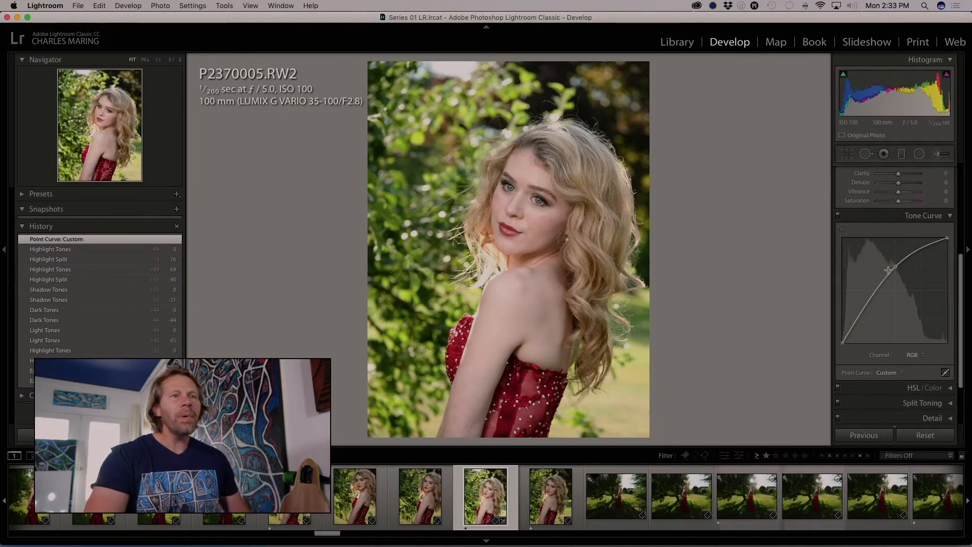
left_click_drag(866, 304, 869, 310)
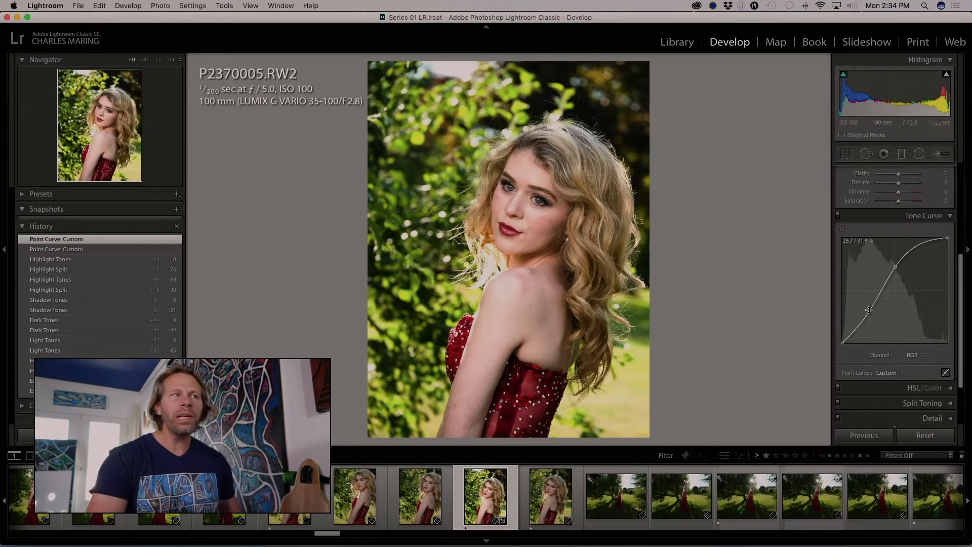
Step: Lower the portrait's Clarity to -30 and zoom in on the face
scroll(875, 307, "up", 5)
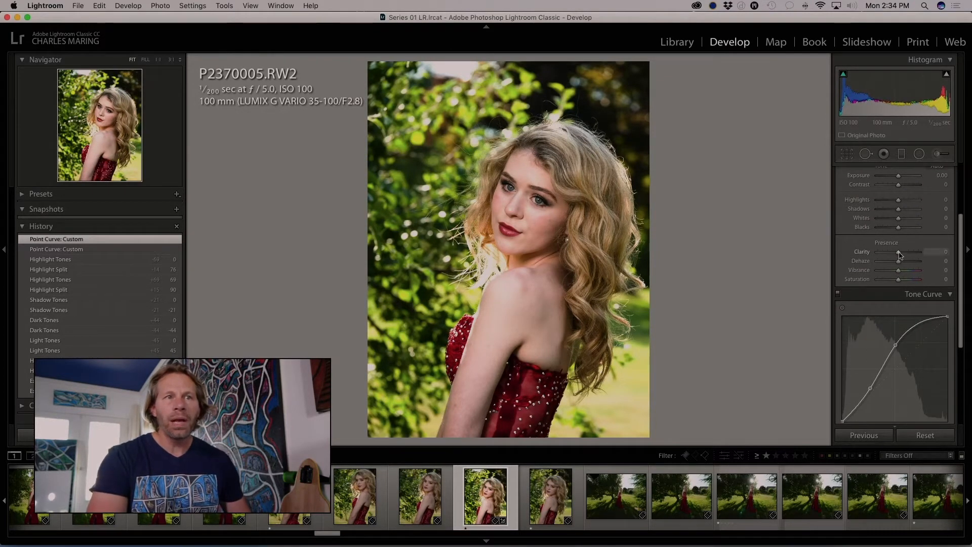
left_click_drag(899, 255, 894, 255)
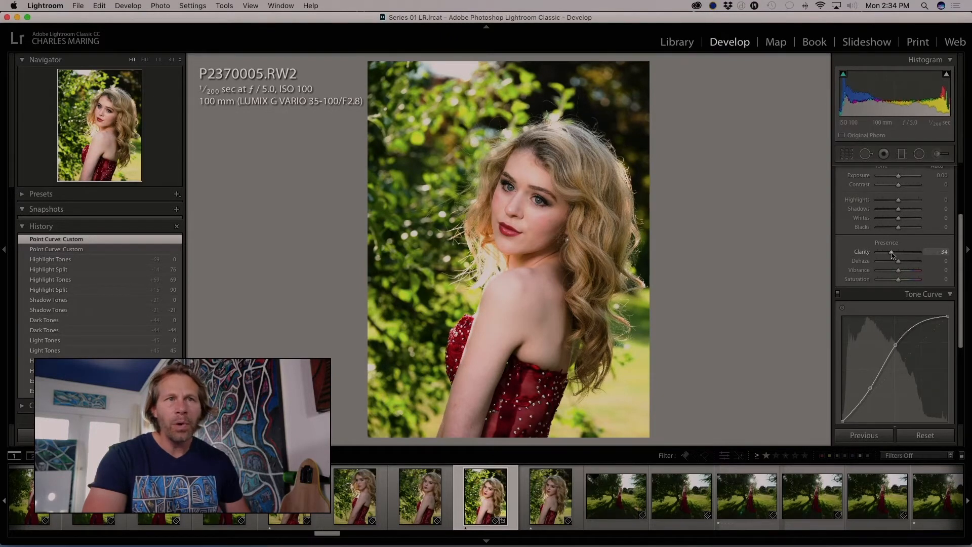
left_click_drag(893, 255, 892, 255)
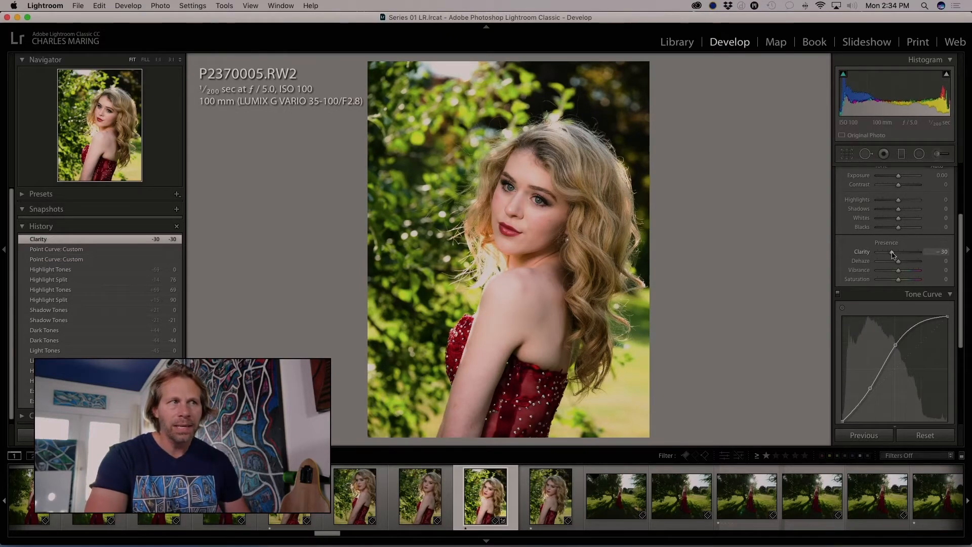
left_click(541, 210)
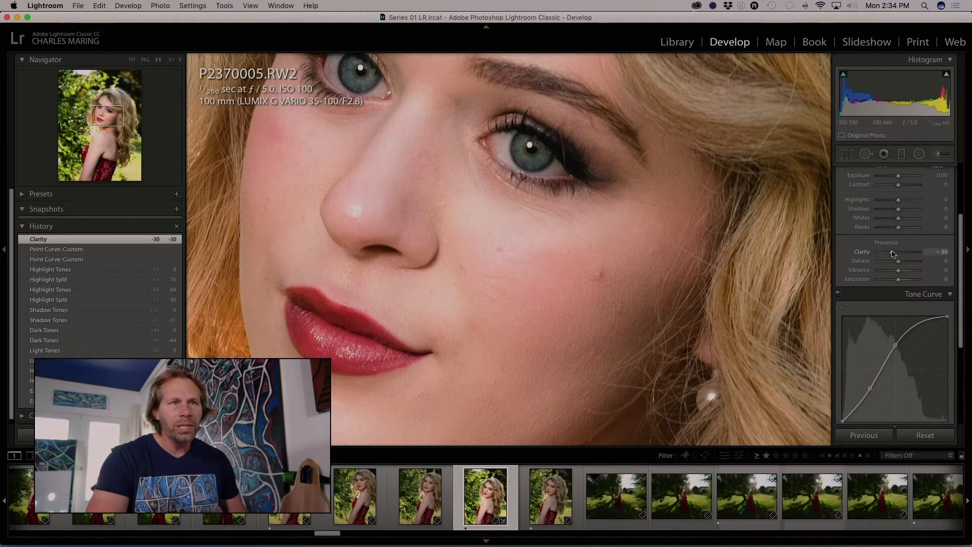
Step: Try Clarity at -55 on the enlarged face, and settle it at -33 with the whole photo in view
left_click_drag(891, 254, 890, 254)
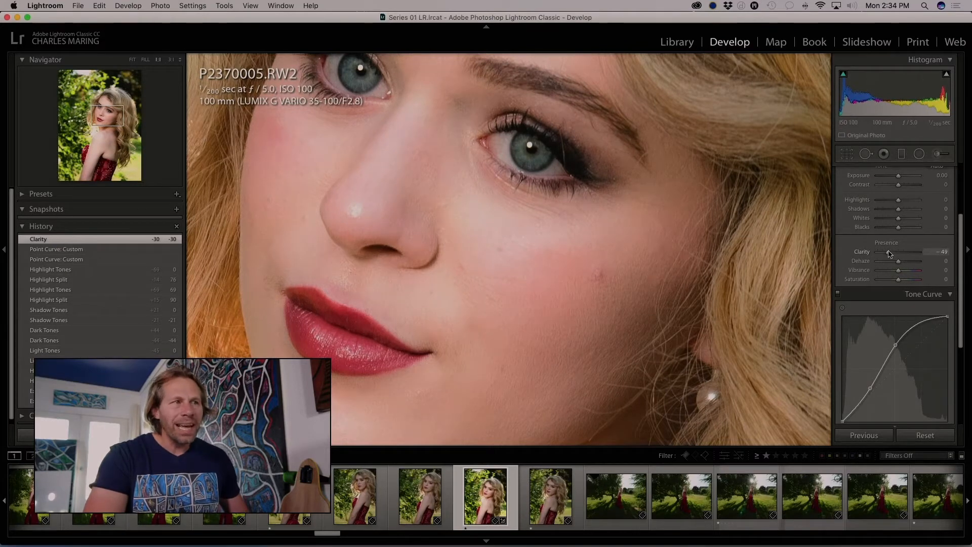
left_click_drag(888, 254, 888, 254)
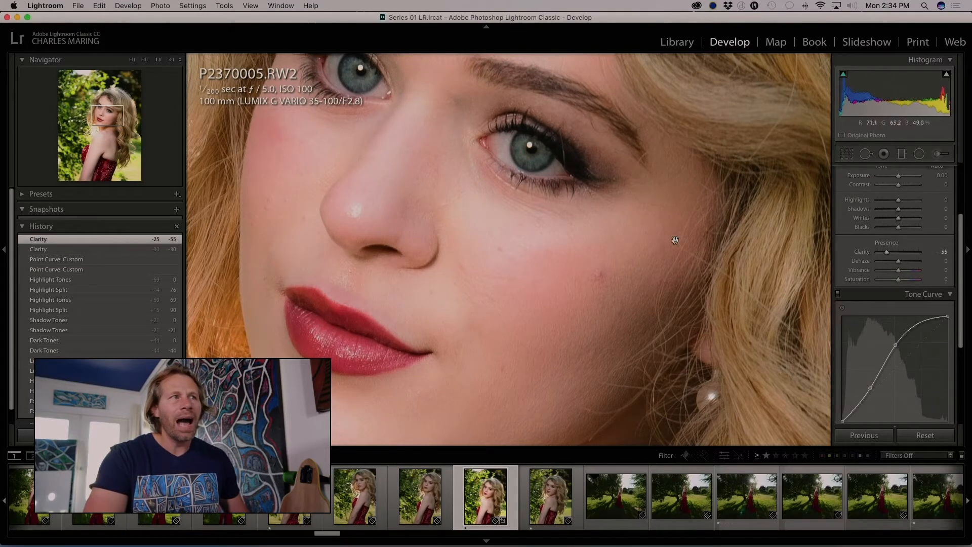
left_click(615, 238)
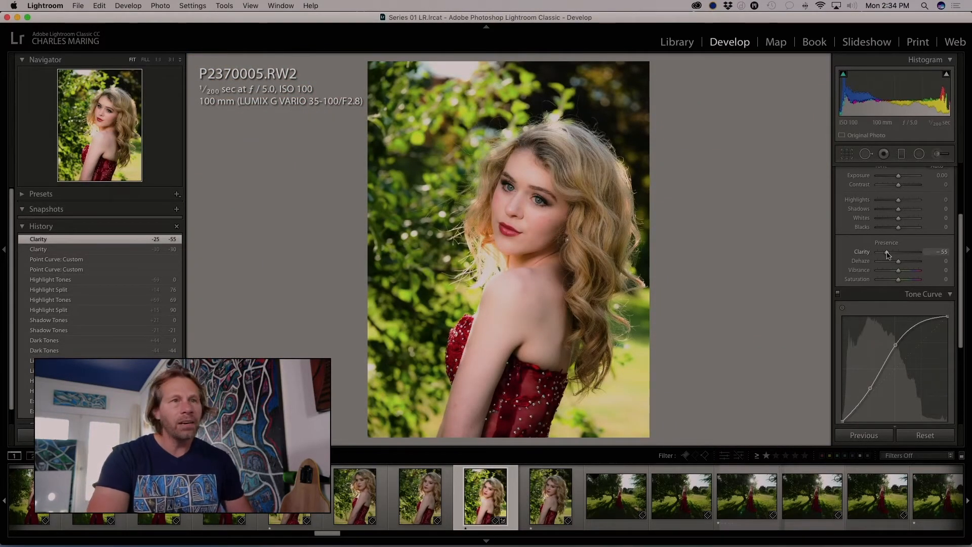
left_click_drag(888, 255, 892, 254)
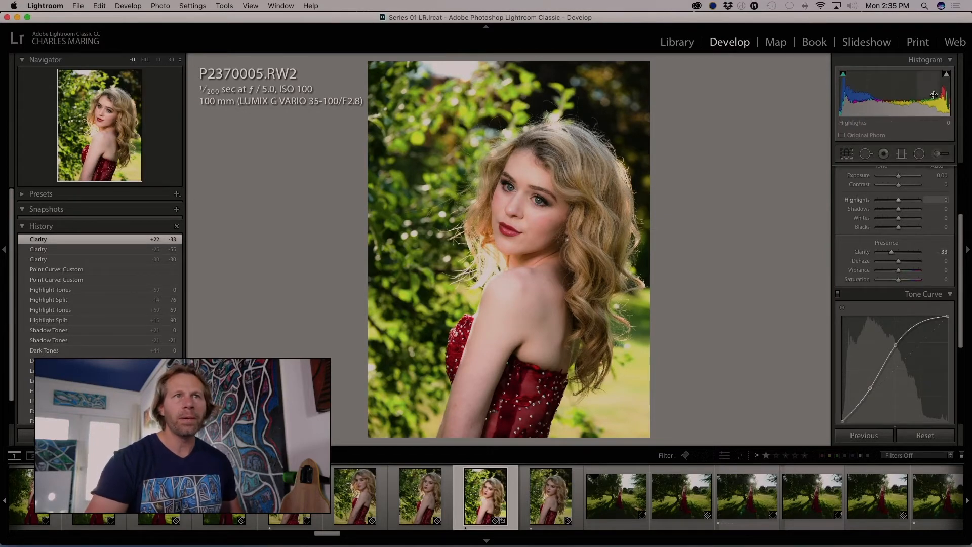
Step: Preview the highlight clipping on the photo and lower Highlights to -97
mouse_move(948, 77)
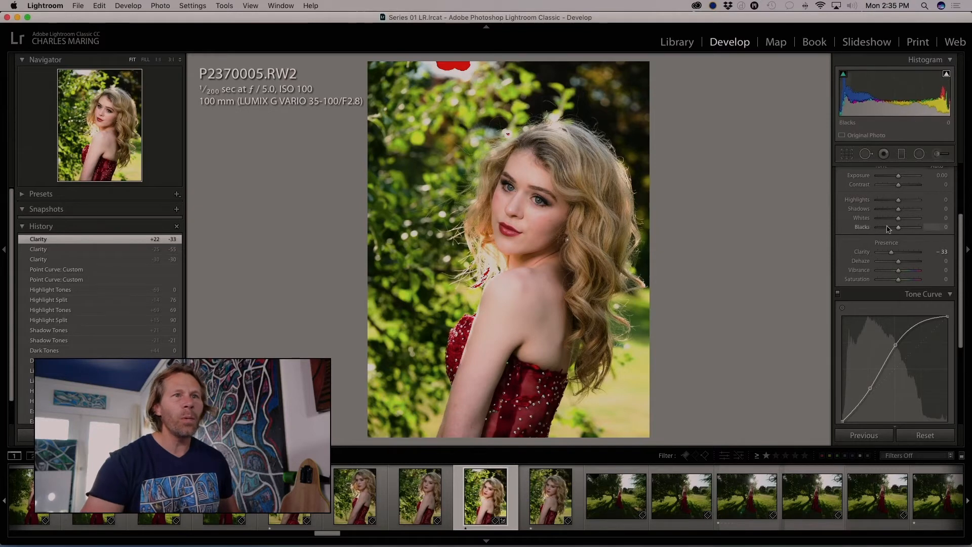
left_click_drag(897, 201, 878, 201)
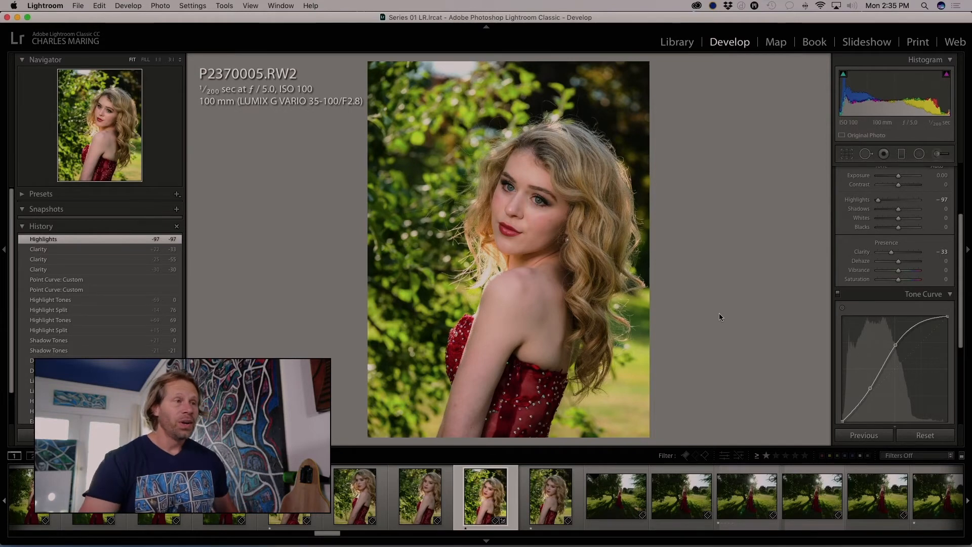
Step: Revert the photo to its earliest Exposure history state and set Exposure to 0
scroll(100, 279, "down", 3)
left_click(56, 397)
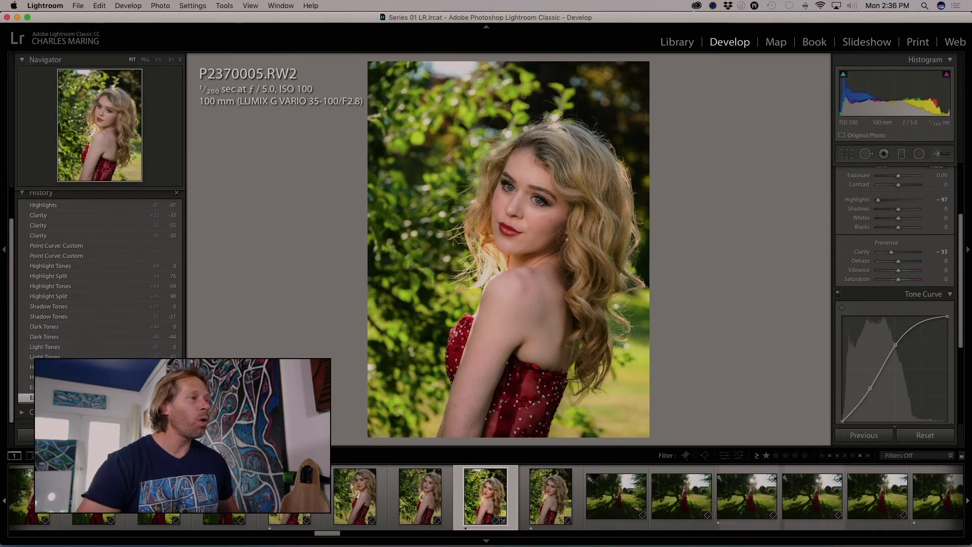
left_click(939, 175)
type("0")
key("Return")
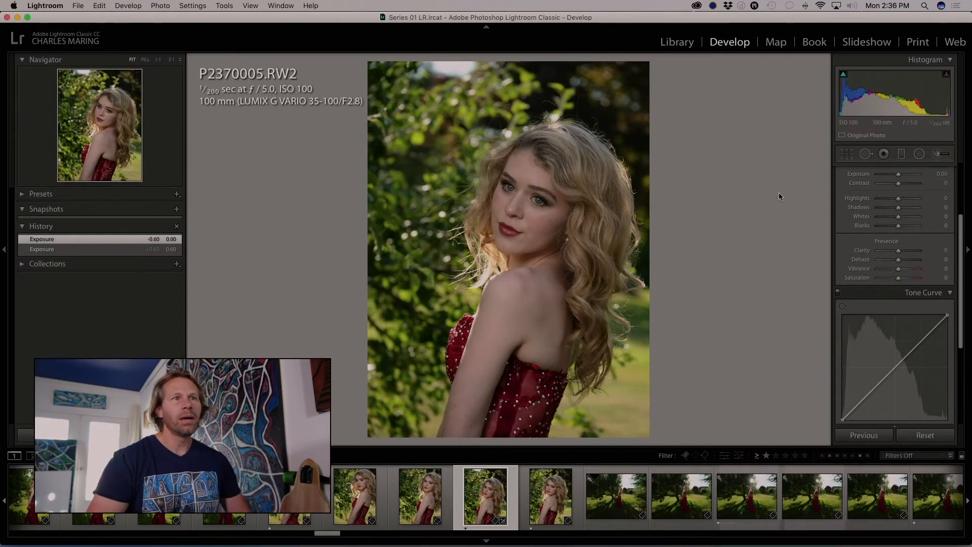
Step: Convert the photo to black and white and shape a point-curve S by raising the midtones and lowering the shadows
scroll(917, 314, "up", 4)
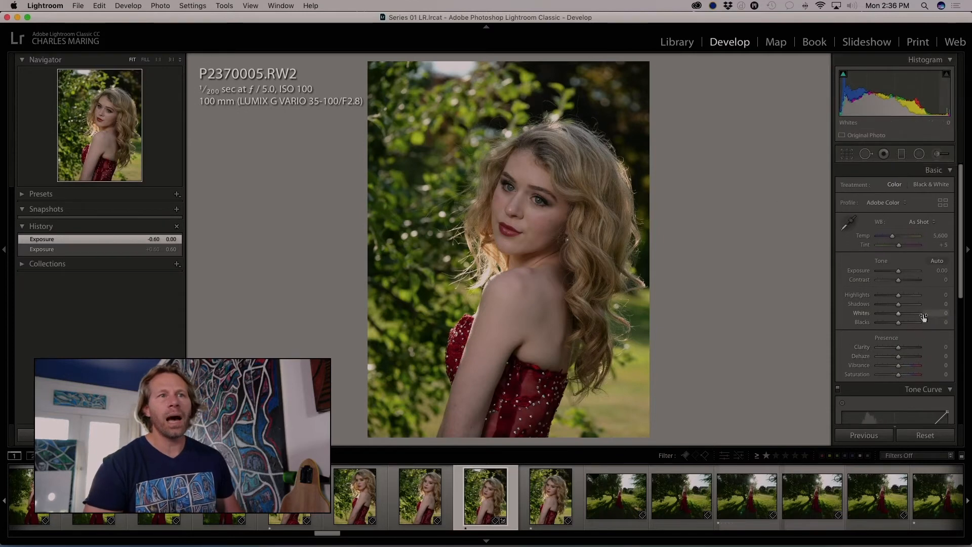
left_click(940, 186)
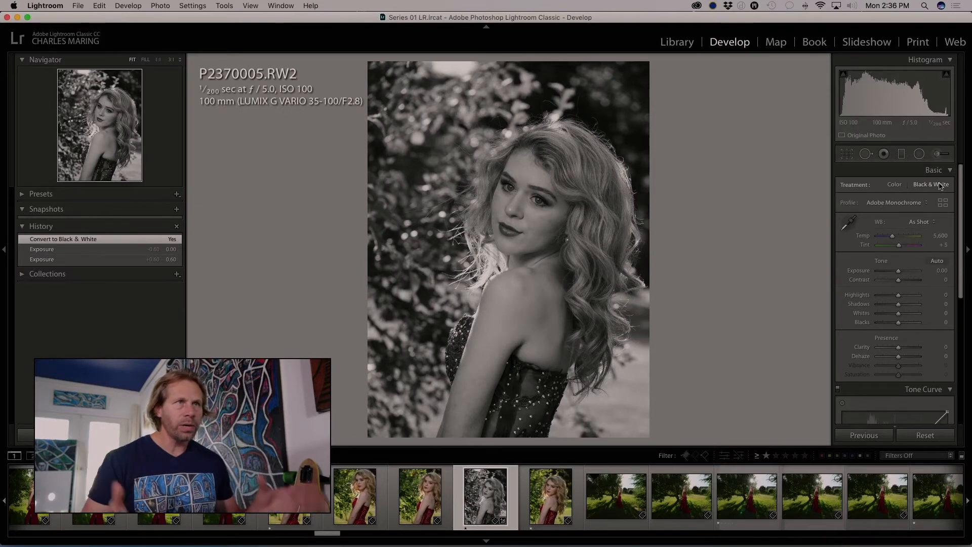
scroll(925, 250, "down", 5)
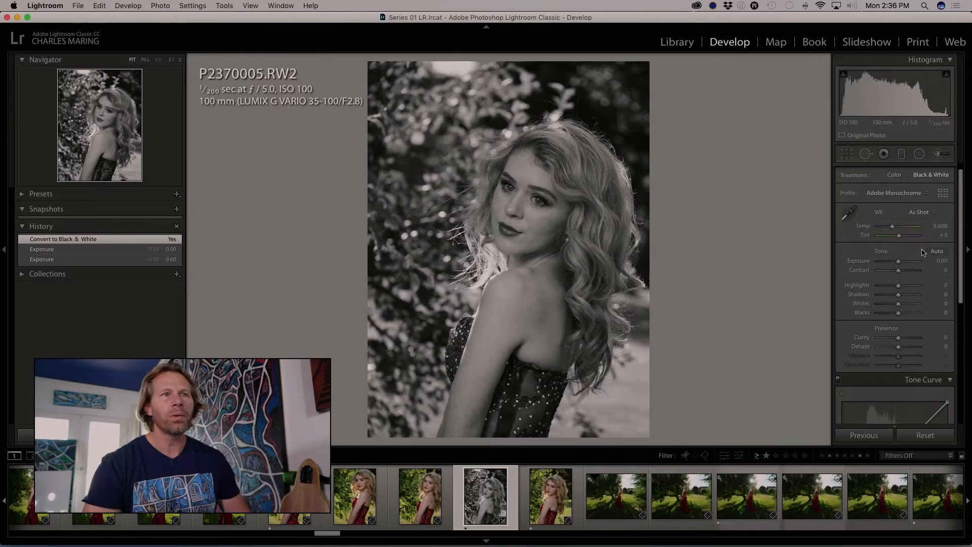
scroll(927, 242, "down", 1)
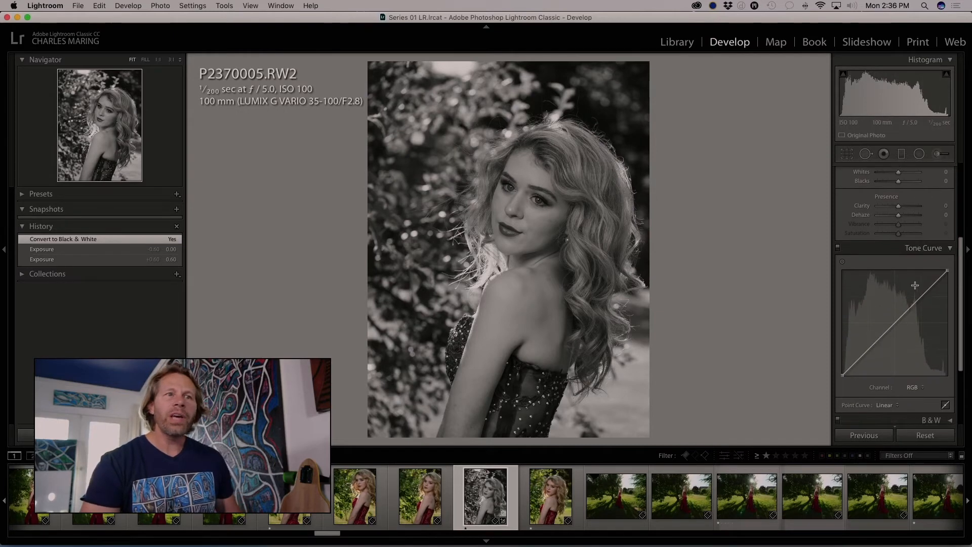
left_click_drag(910, 307, 895, 294)
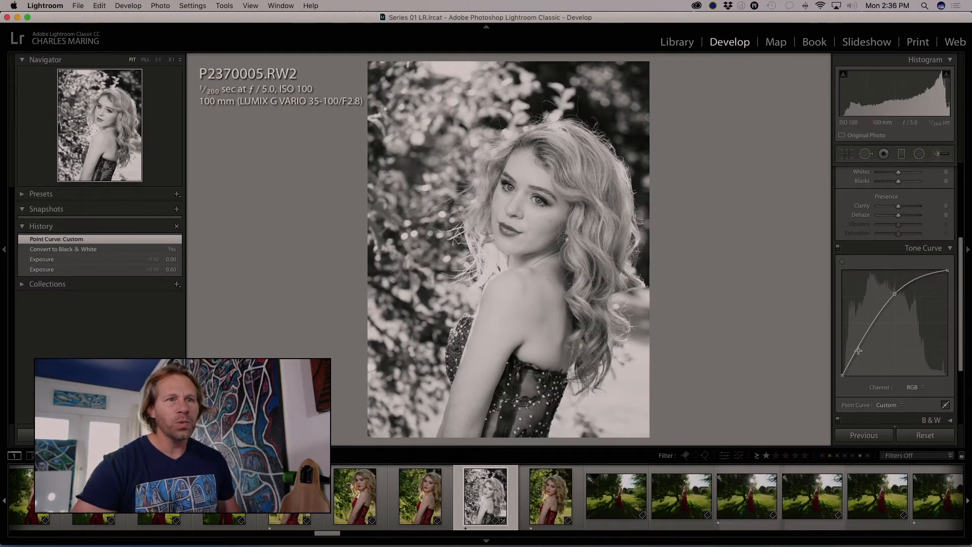
left_click_drag(857, 353, 859, 357)
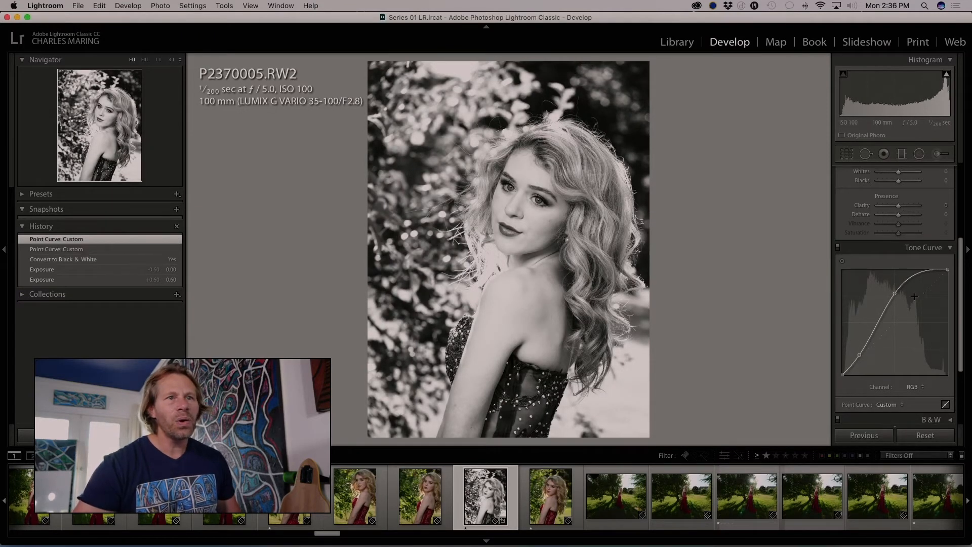
left_click_drag(895, 293, 894, 293)
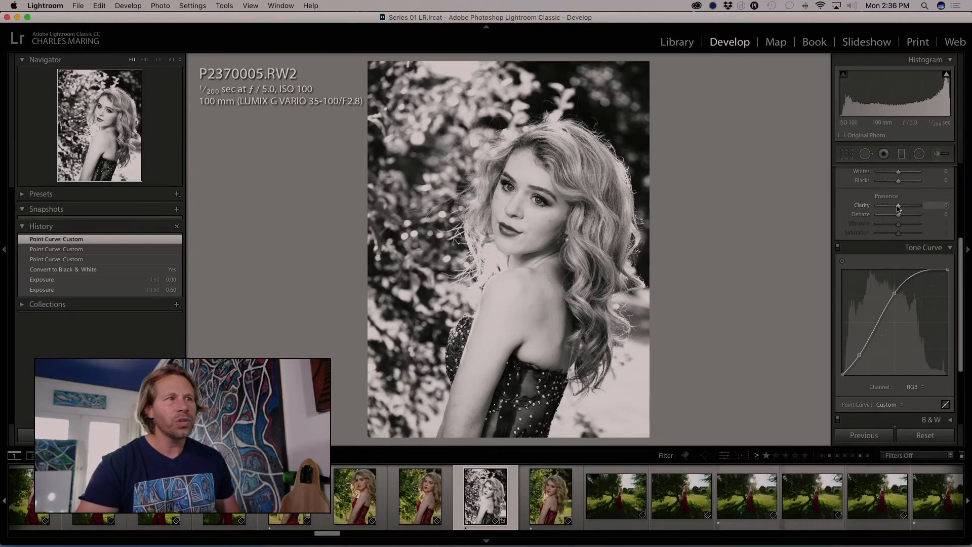
Step: Lower the black-and-white portrait's Clarity to -33 and its Highlights to -66
left_click_drag(898, 208, 892, 207)
scroll(896, 202, "up", 3)
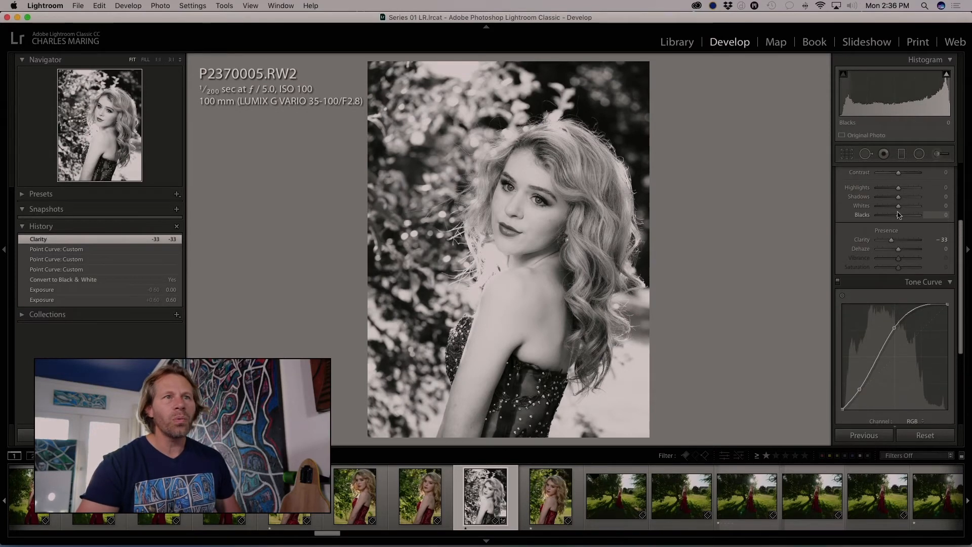
left_click_drag(898, 194, 884, 193)
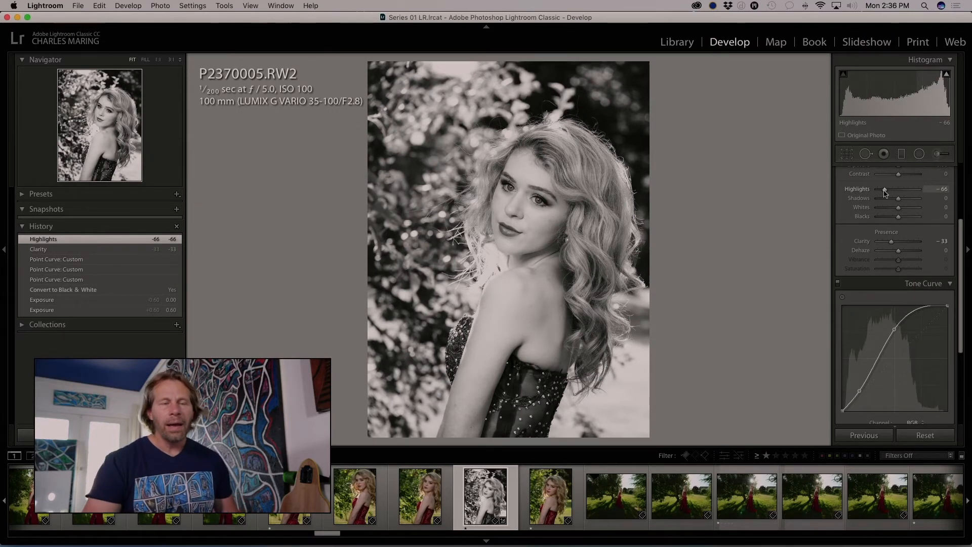
Step: View the point curve presets and the option to save the custom curve, leaving the selection as Custom
scroll(911, 253, "down", 8)
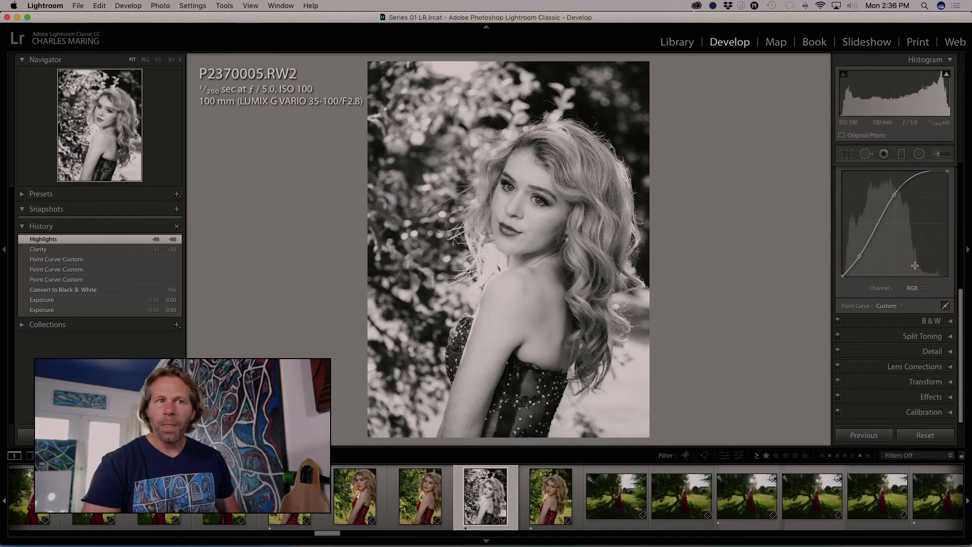
left_click(895, 306)
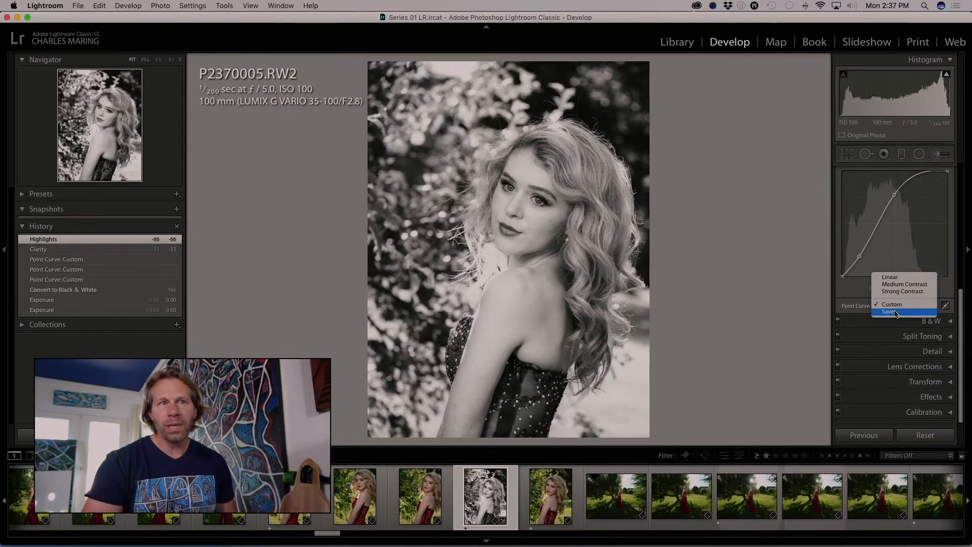
left_click(816, 246)
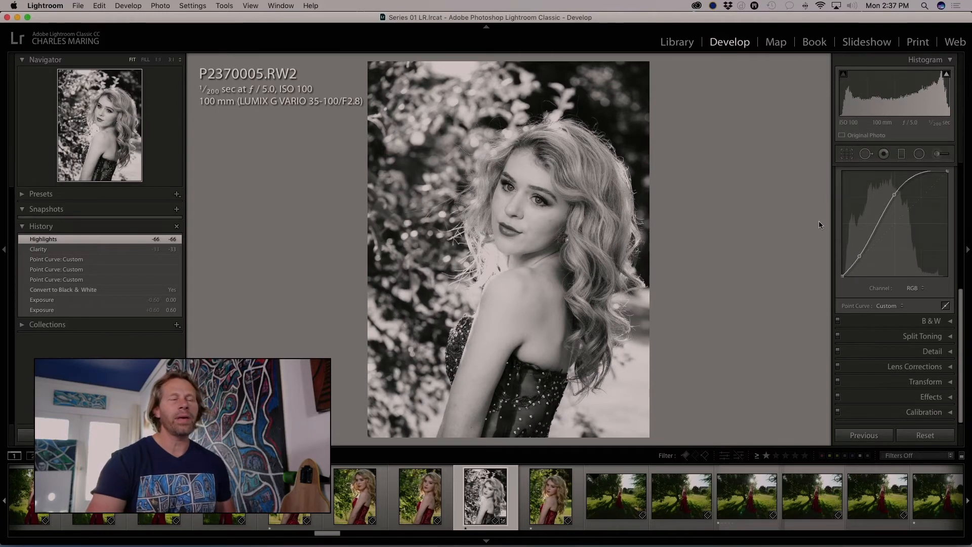
Step: Try lowering the Red channel's curve midpoint to about 52.5 / 44.3 %, and undo it
left_click(914, 288)
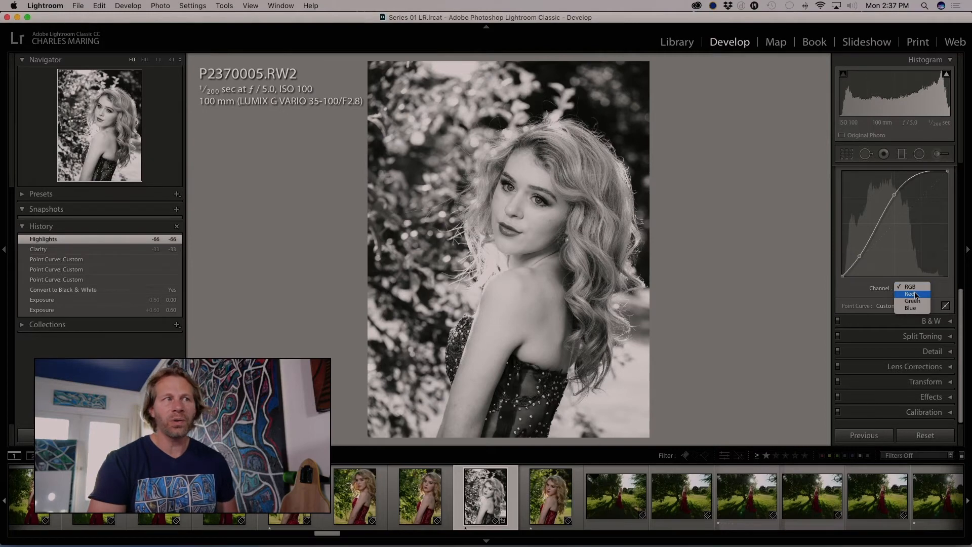
left_click(915, 294)
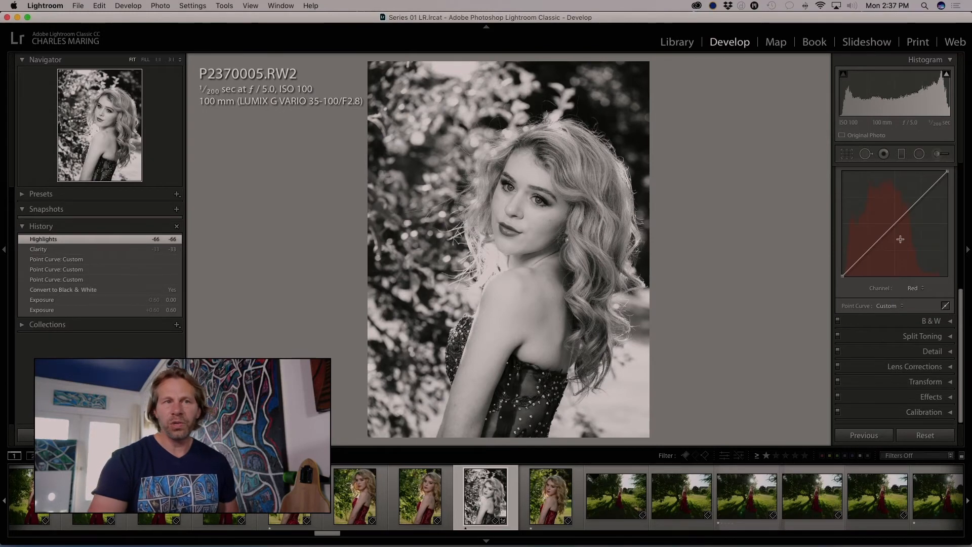
mouse_move(897, 222)
left_mouse_down()
mouse_move(889, 219)
mouse_move(898, 231)
left_mouse_up()
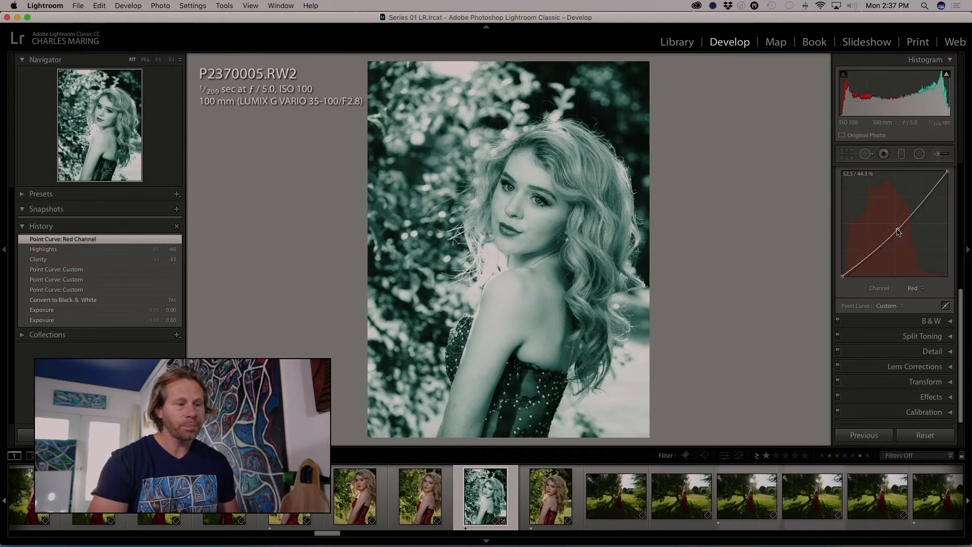
key("cmd+z")
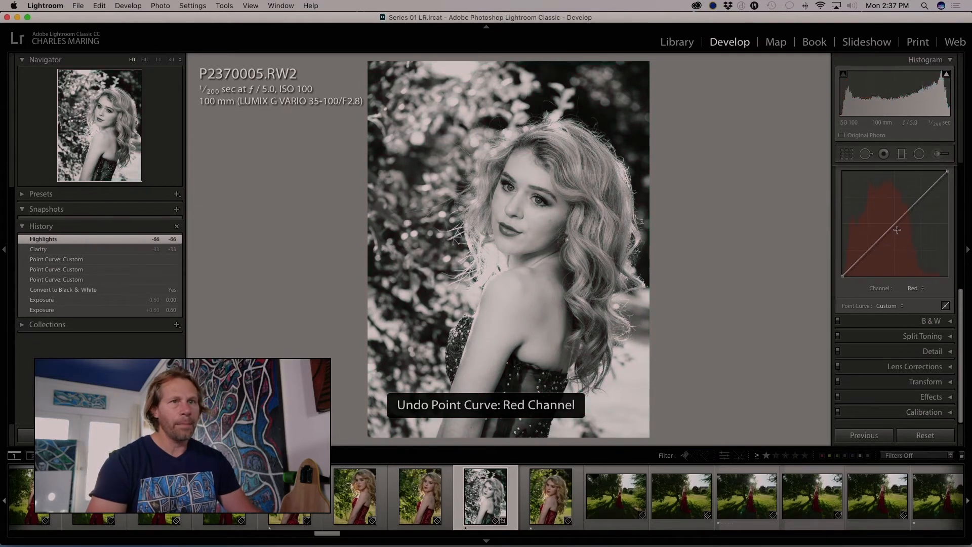
Step: Try lowering the Green channel's curve midpoint to about 55.7 / 42.7 %, and undo it
left_click(913, 288)
left_click(913, 293)
left_click_drag(892, 226, 900, 234)
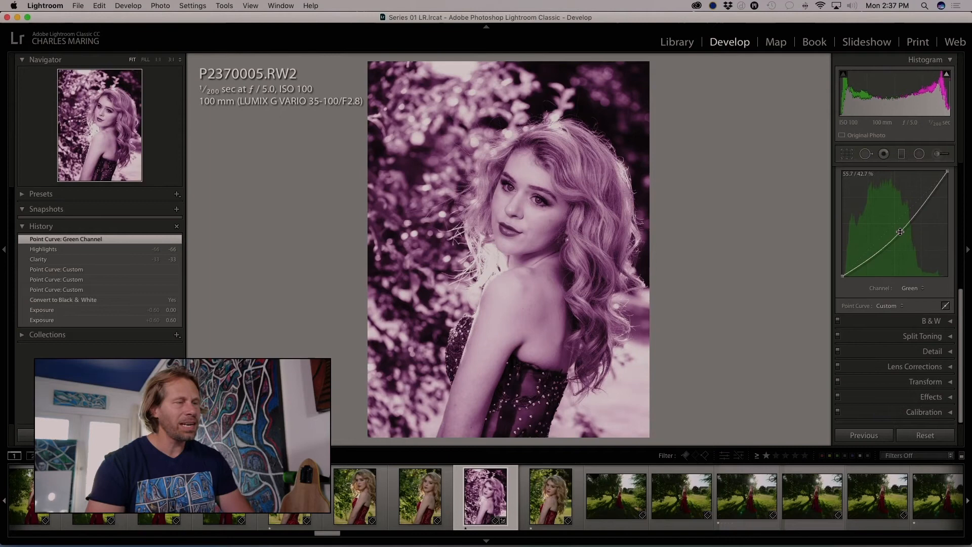
key("super+z")
Step: Try lowering the Blue channel's curve midpoint to about 54.5 / 39.6 %, and undo it
left_click(912, 288)
left_click(914, 295)
mouse_move(895, 223)
left_mouse_down()
mouse_move(888, 218)
mouse_move(899, 235)
left_mouse_up()
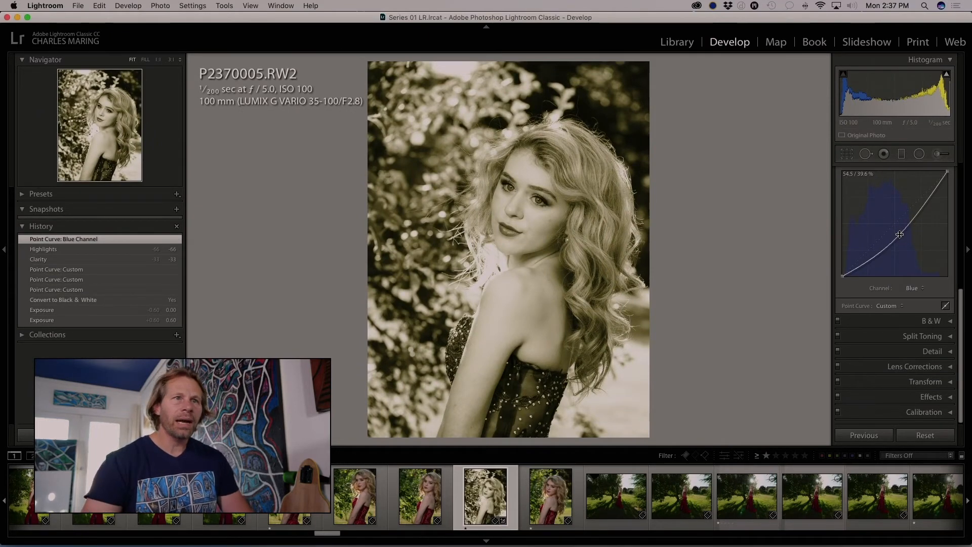
key("super+z")
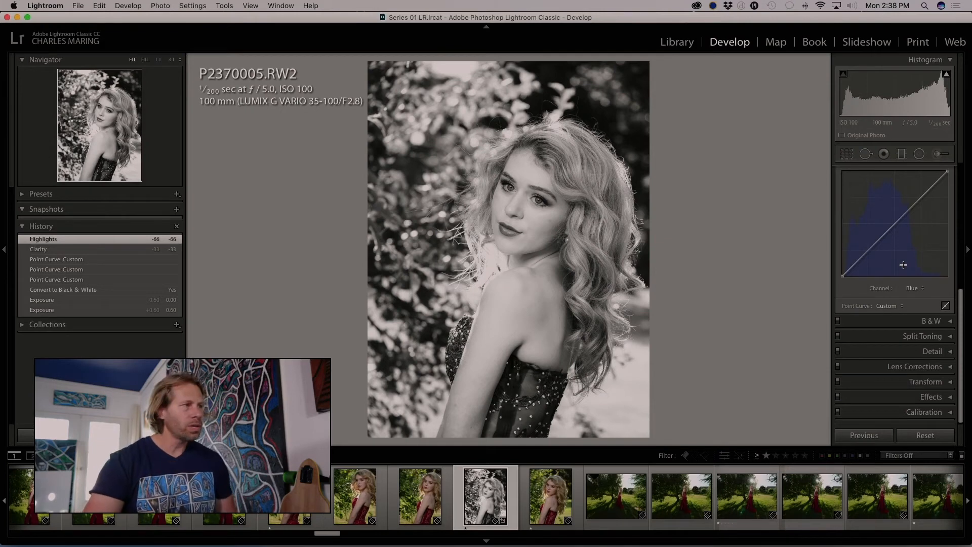
Step: Revert to the +0.60 Exposure history state and shape an RGB S-curve with raised upper midtones and a shadow point about 30.6 / 34.1 %
left_click(49, 311)
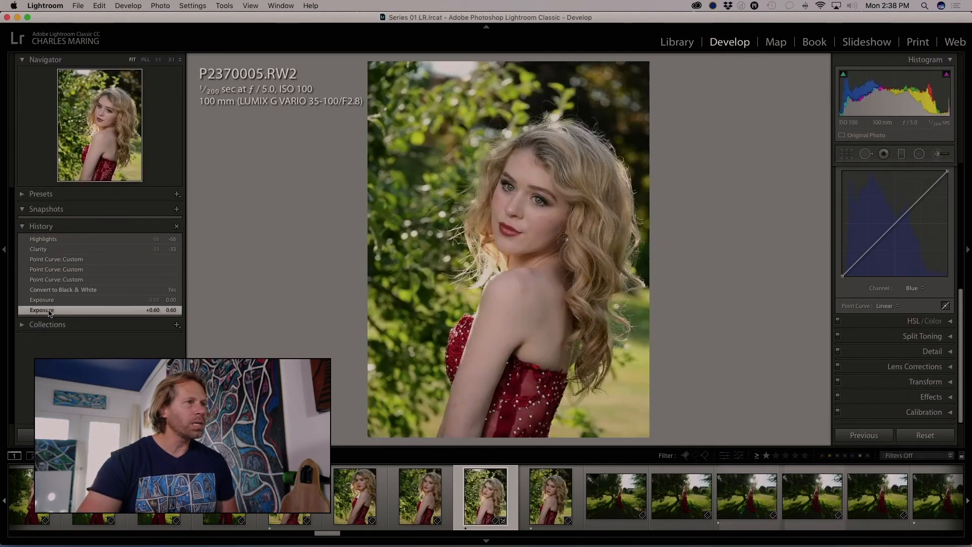
left_click(916, 287)
left_click(912, 264)
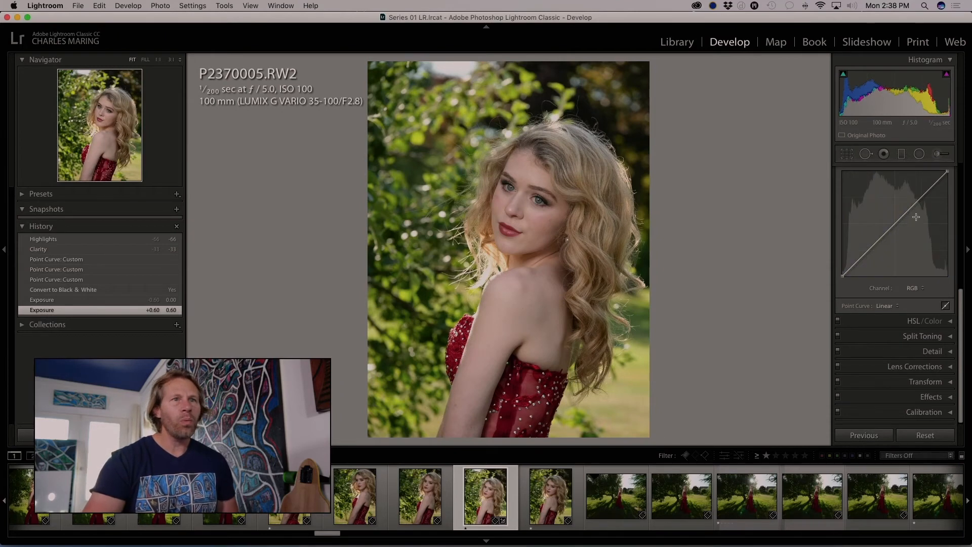
left_click_drag(907, 212, 901, 207)
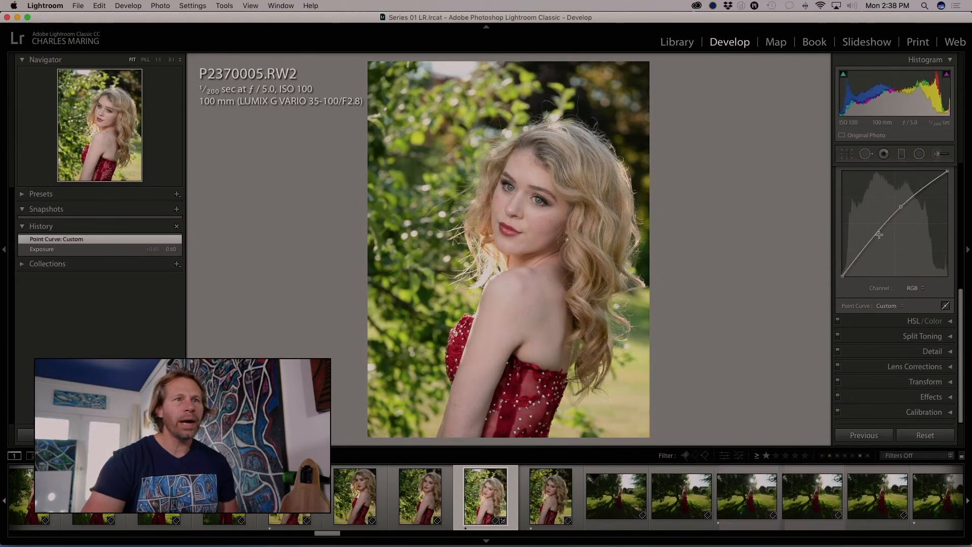
left_click_drag(874, 237, 874, 242)
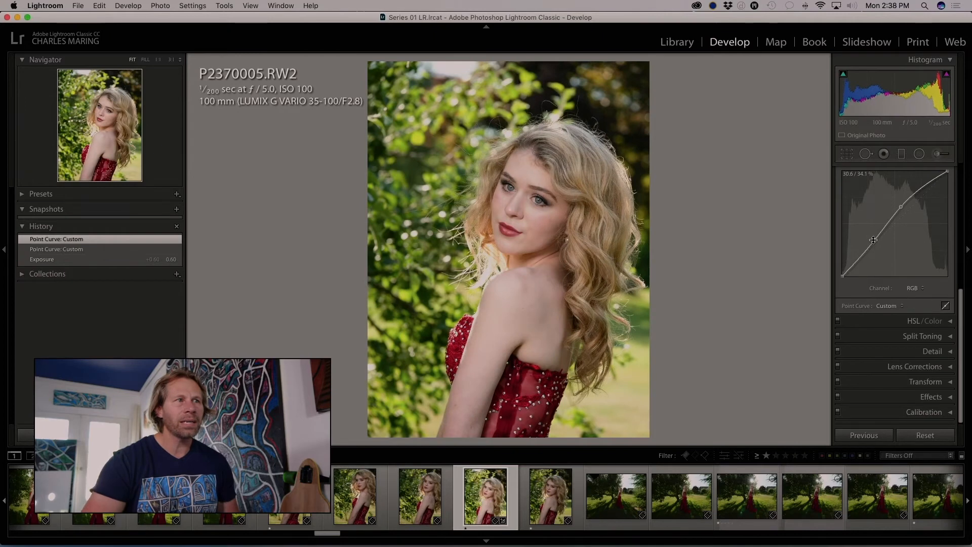
Step: Try softening the portrait by setting Highlights to -33 and Clarity to -19
scroll(894, 273, "up", 10)
left_click_drag(897, 288, 891, 288)
left_click_drag(899, 340, 894, 342)
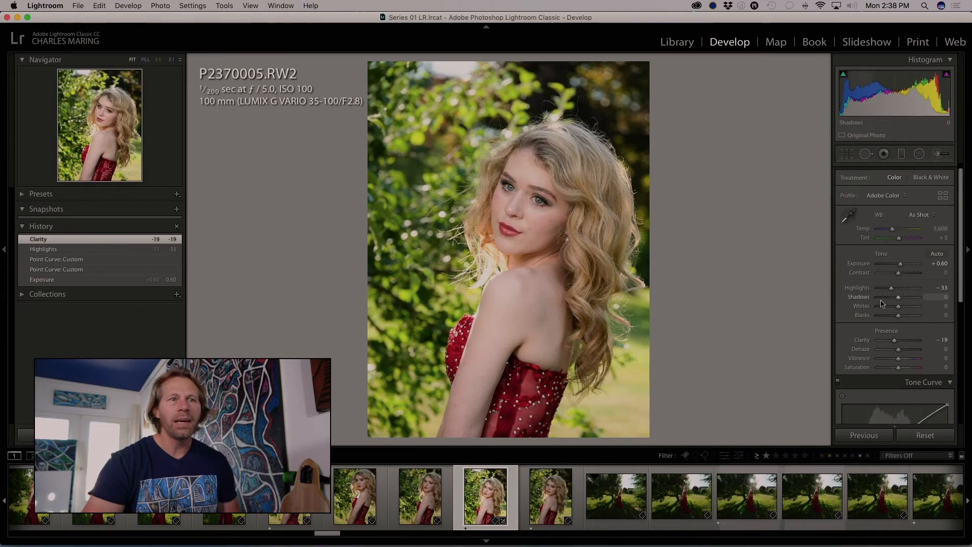
Step: Try warming the shadows by raising the Red channel's curve slightly at a shadow point near 25 % input
scroll(882, 304, "down", 5)
scroll(881, 304, "up", 1)
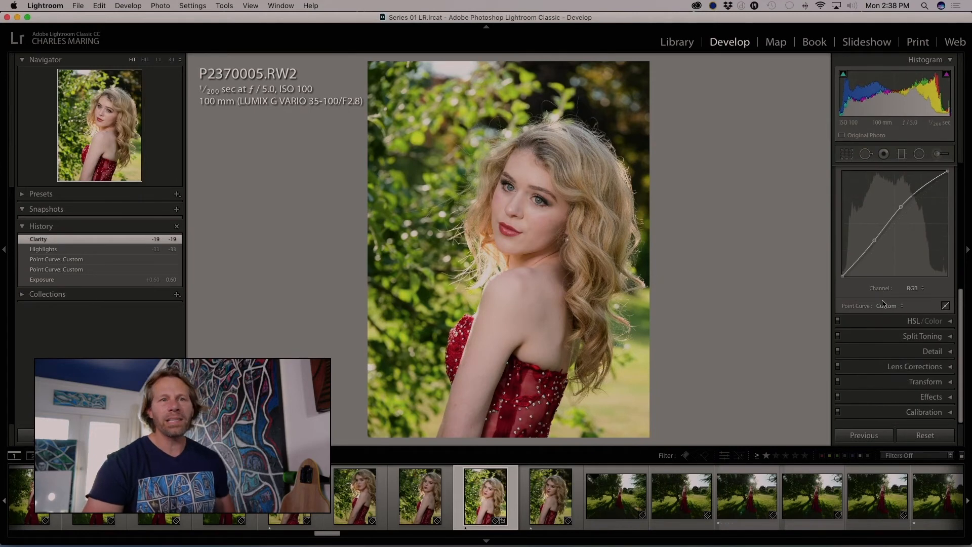
left_click(918, 288)
left_click(918, 294)
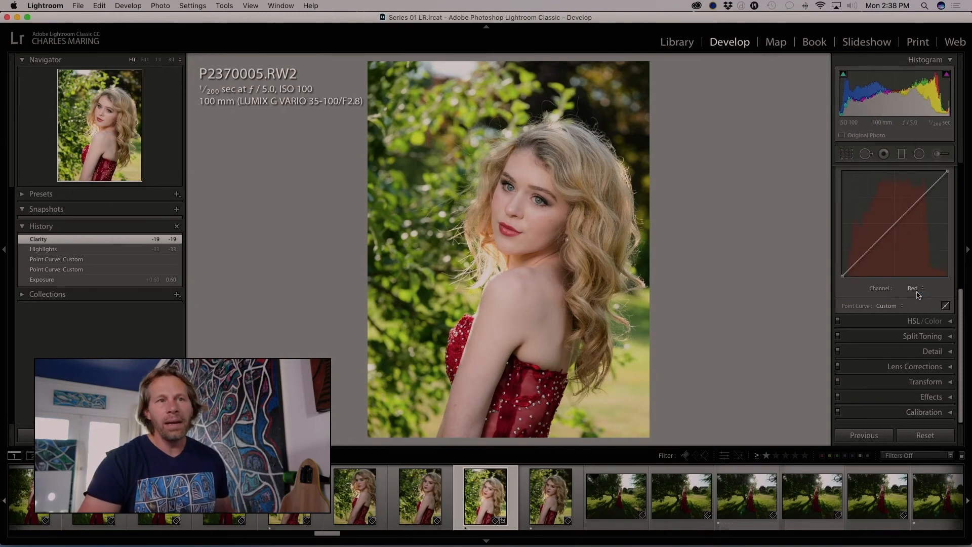
left_click(868, 250)
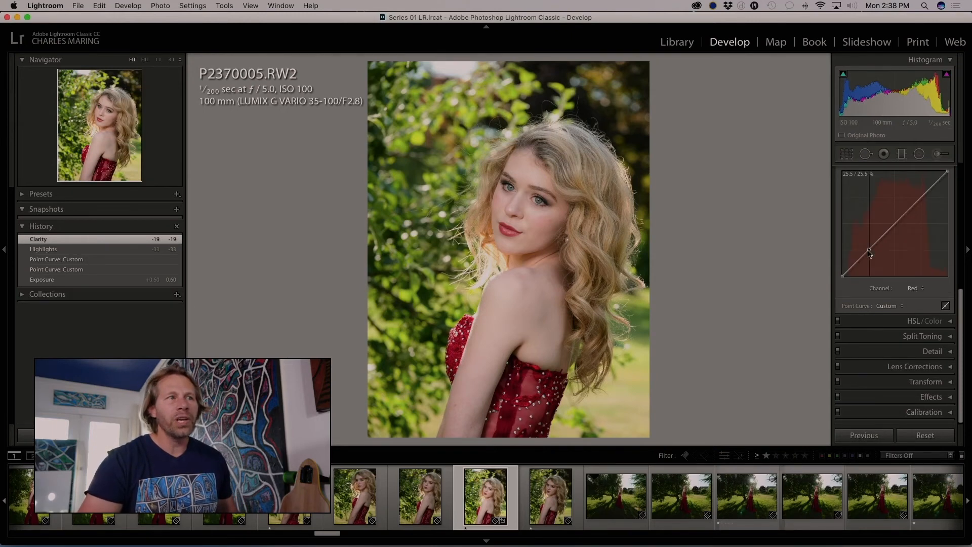
left_click_drag(868, 250, 867, 247)
Step: Try yellowing the highlights by lowering the Blue channel's curve slightly at a highlight point near 78 % input
left_click(914, 288)
left_click(911, 300)
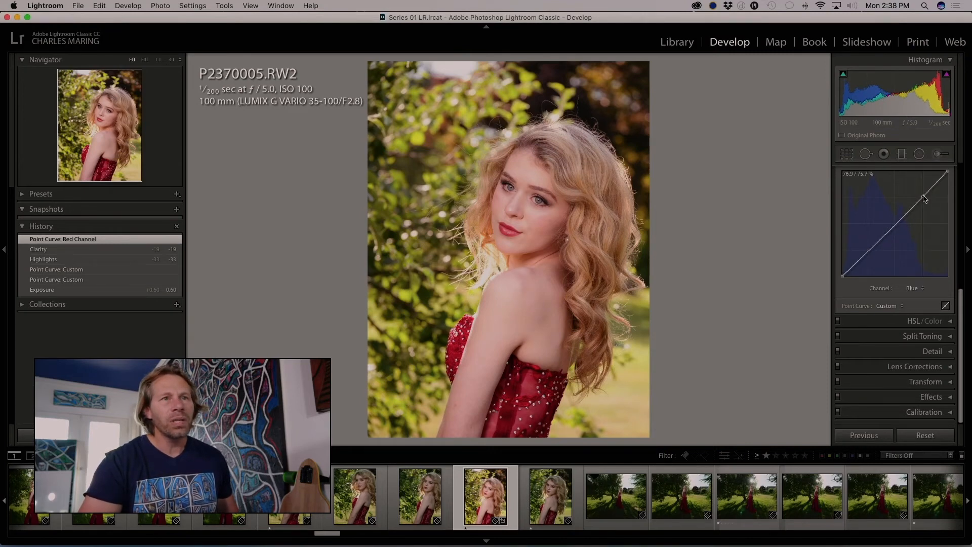
left_click_drag(924, 199, 927, 201)
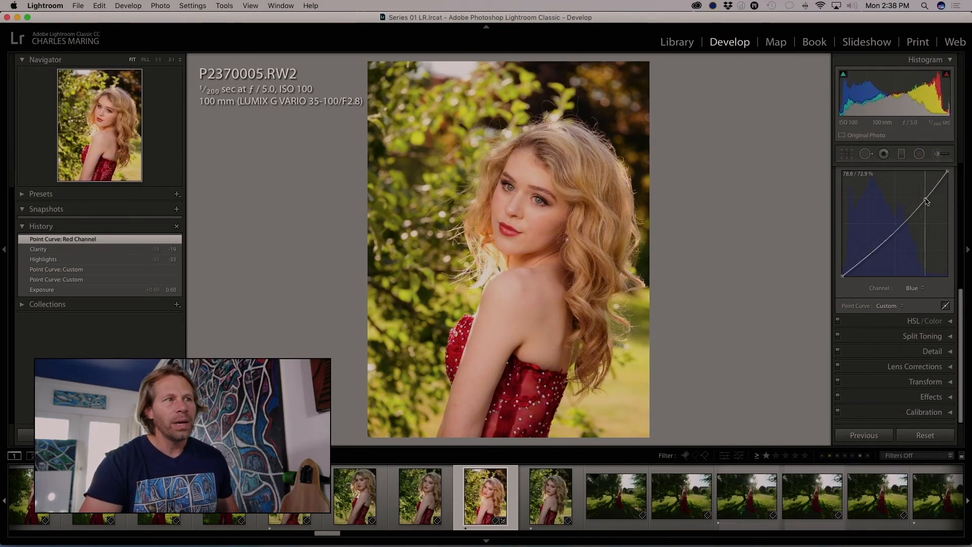
left_click_drag(927, 202, 925, 198)
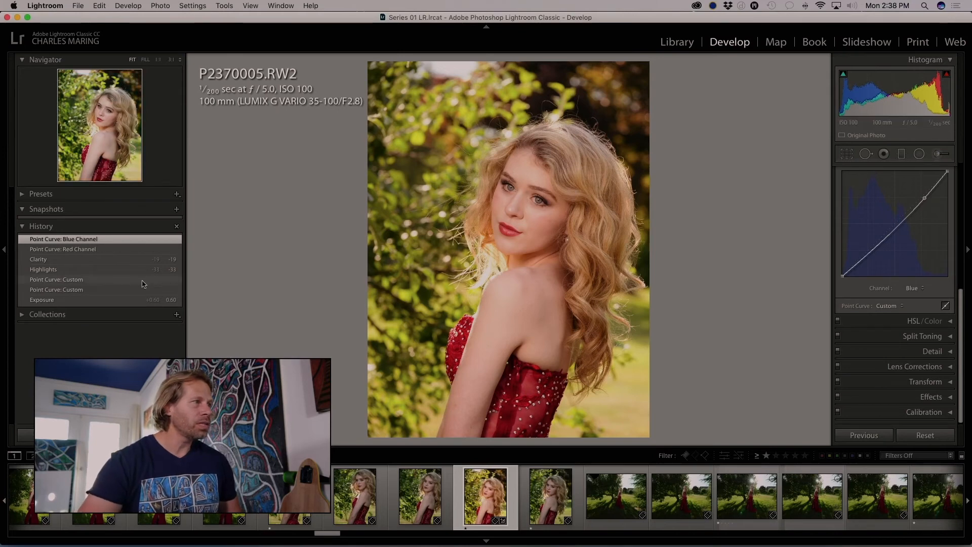
Step: Revert to the +0.60 Exposure history state and set the tone curve's channel to RGB
left_click(128, 301)
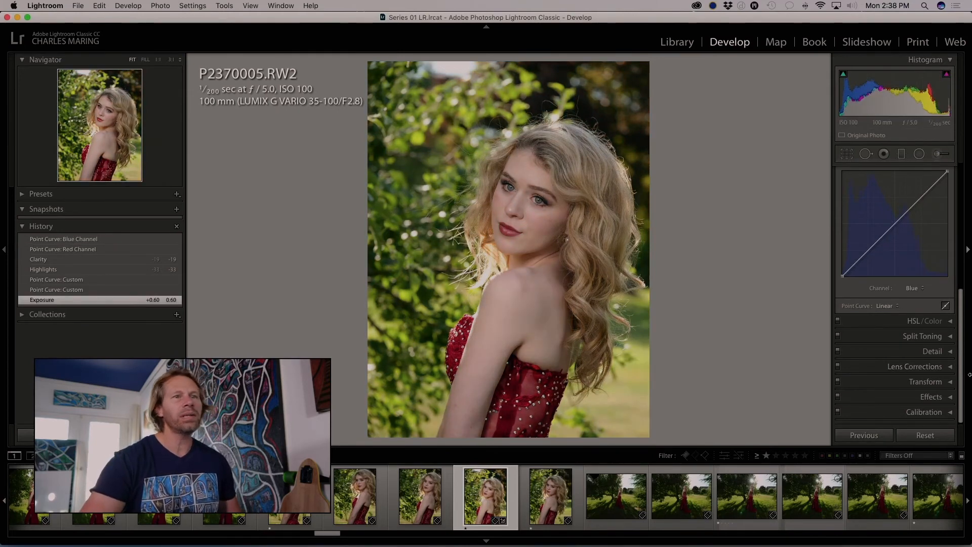
scroll(918, 198, "up", 3)
scroll(917, 198, "up", 3)
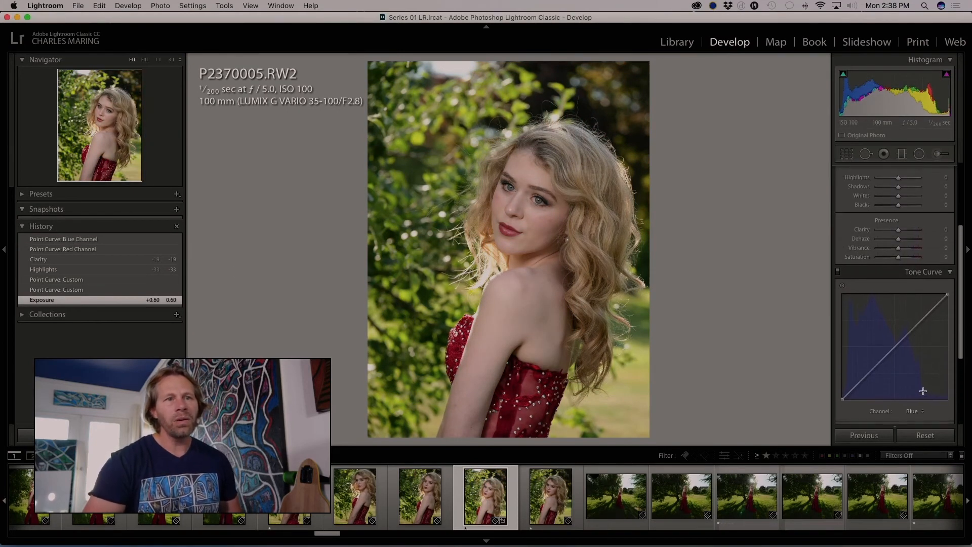
left_click(912, 380)
left_click(910, 358)
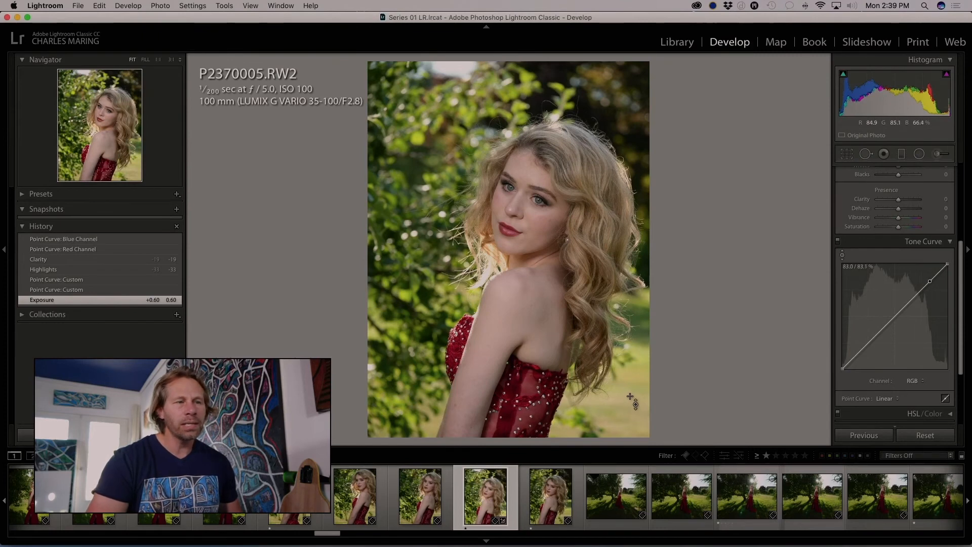
Step: Darken the sunlit grass slightly with targeted adjustment, and shape an RGB S-curve with points about 63.1 / 70.6 % and 29.8 / 31.4 %
mouse_move(630, 397)
left_mouse_down()
mouse_move(630, 414)
mouse_move(630, 396)
left_mouse_up()
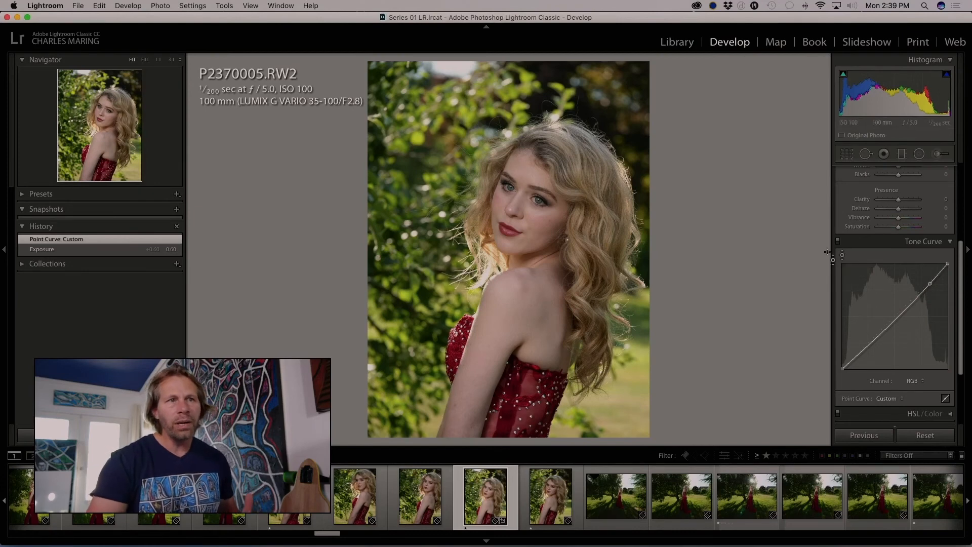
left_click_drag(910, 302, 909, 295)
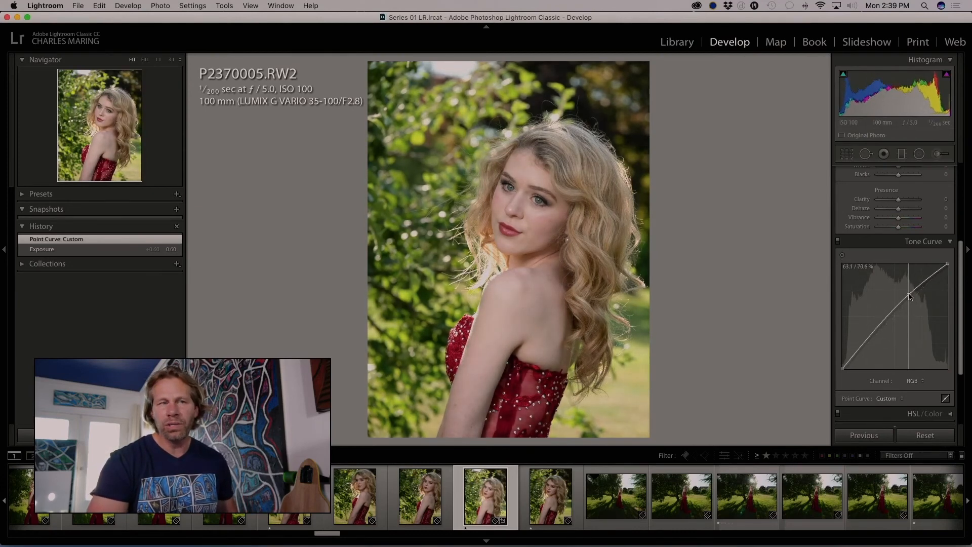
left_click(873, 333)
left_click_drag(873, 333, 873, 336)
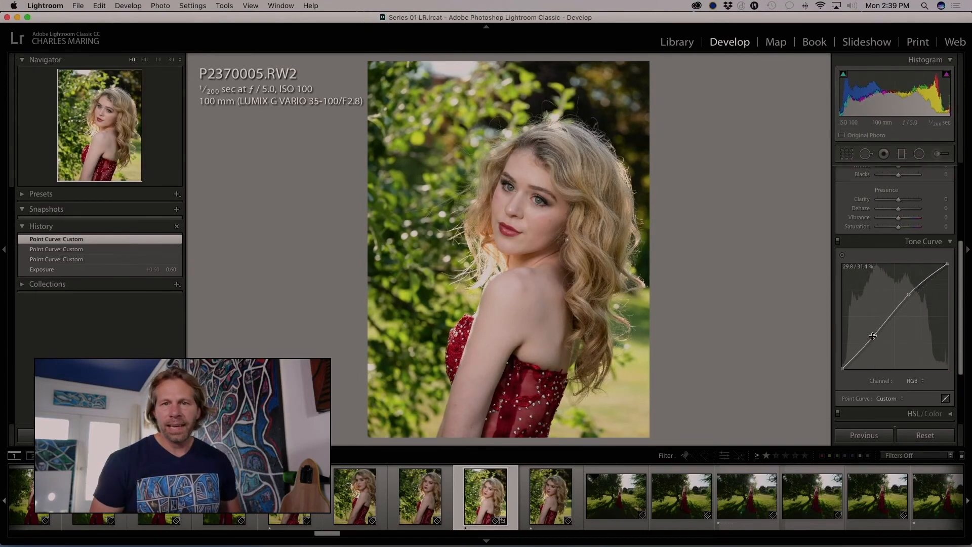